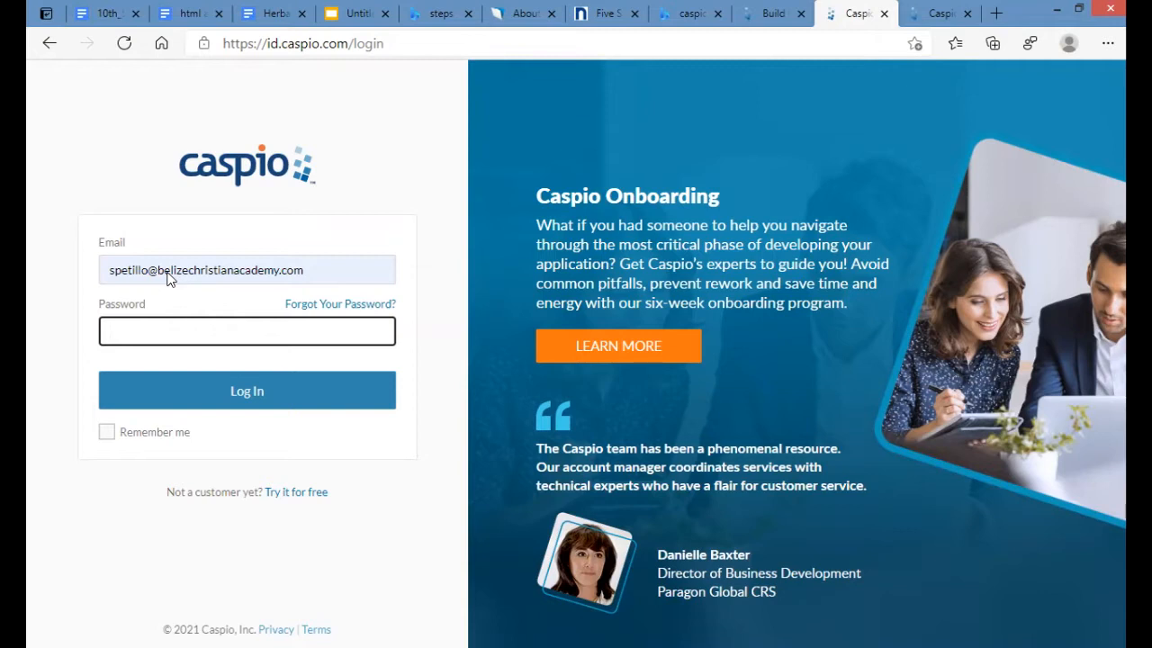
- Sign in with the account password, re-entering it after the first attempt is rejected
type("••")
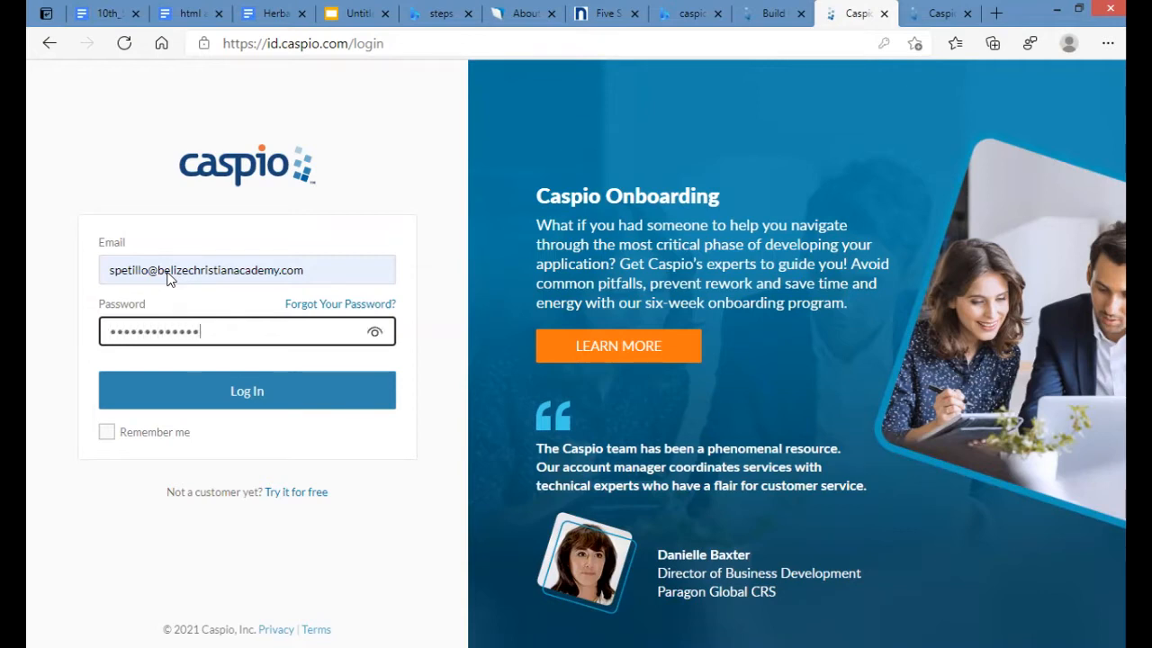
key("Return")
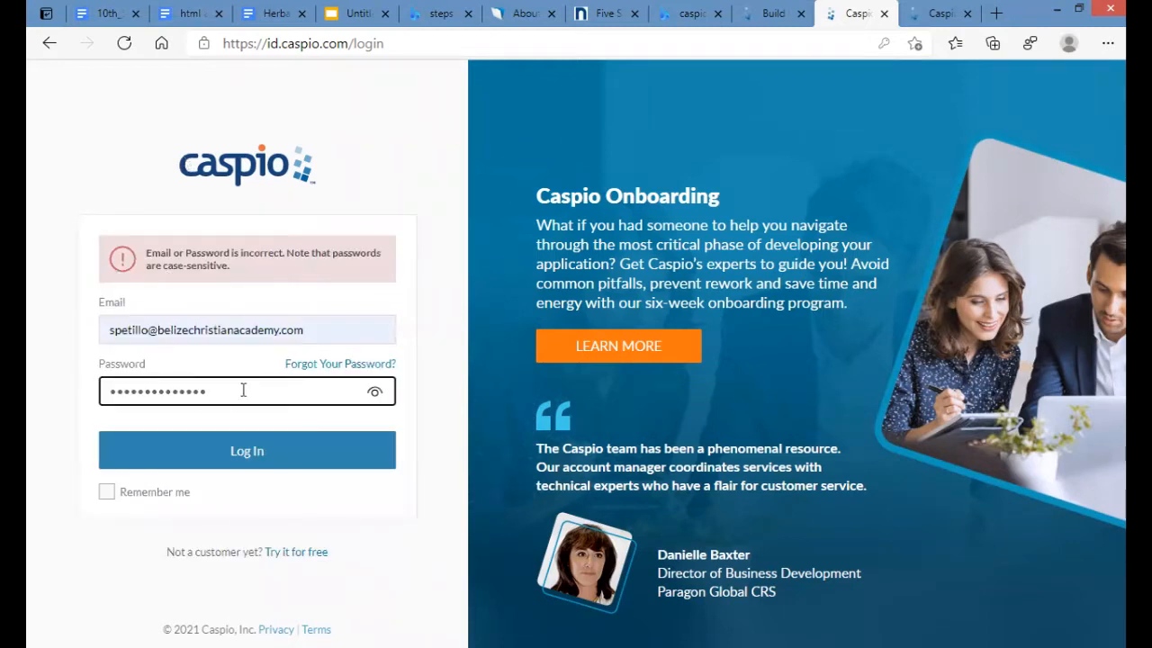
left_click_drag(244, 391, 27, 351)
type("••••••••••••")
key("Return")
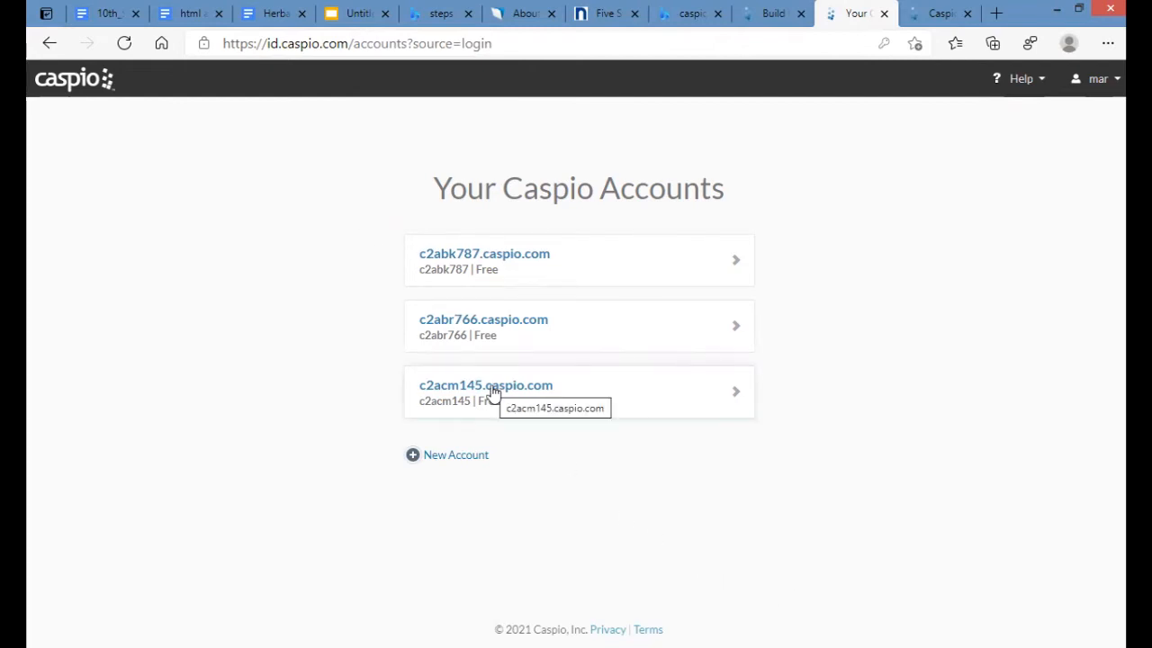
- Enter the chosen account's workspace, skip the intro tour, and start a blank new app
left_click(533, 394)
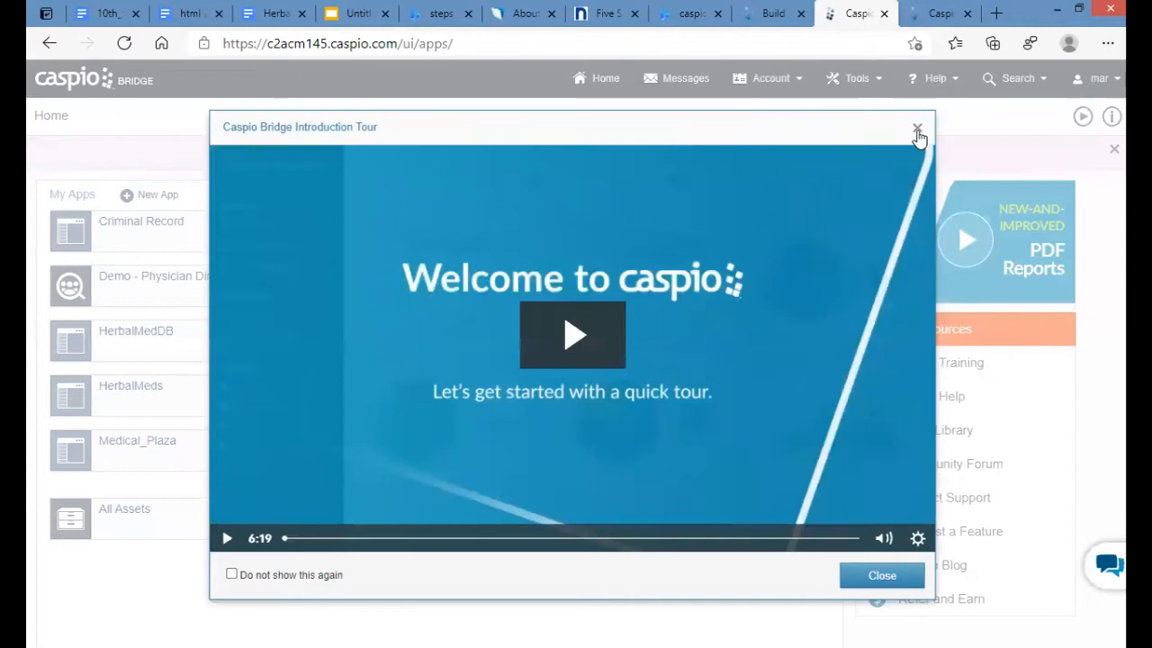
left_click(917, 127)
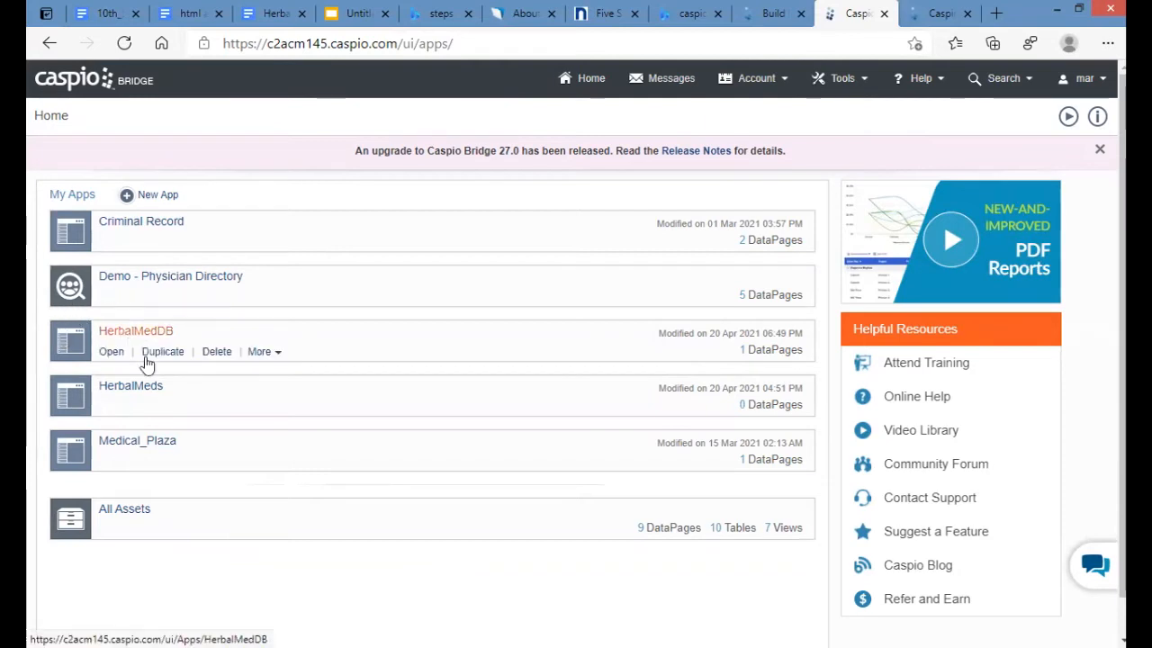
left_click(155, 197)
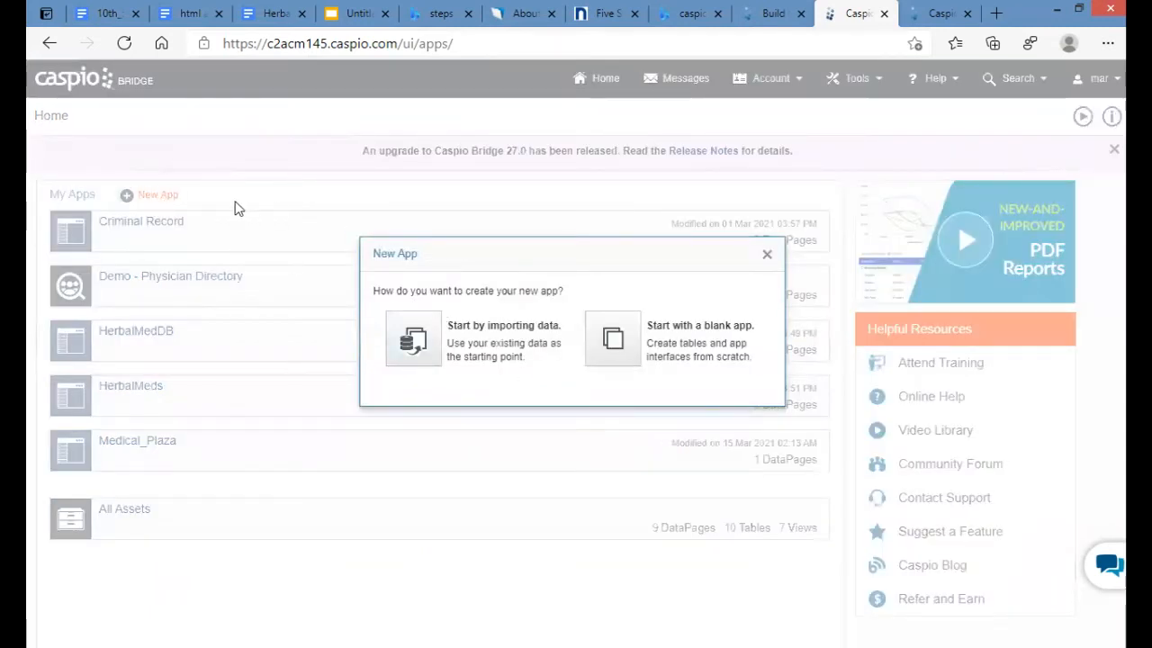
left_click(722, 345)
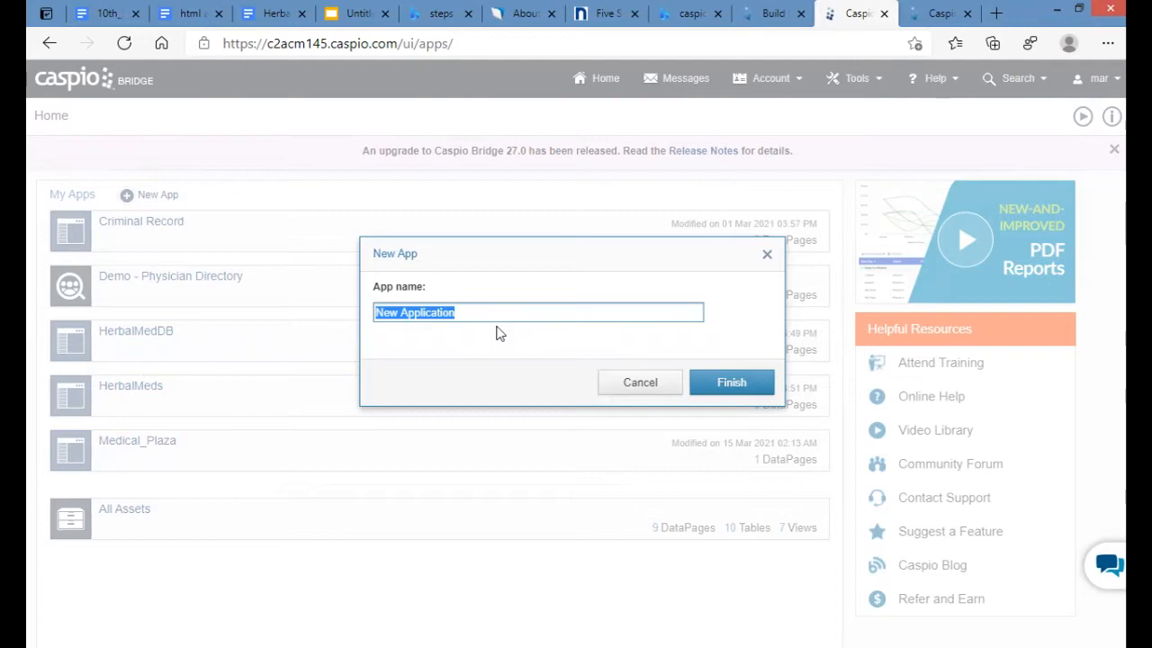
- Name the app StudentRegistrationSystem, finish creating it, and open it
type("StudentRegistrationSystem")
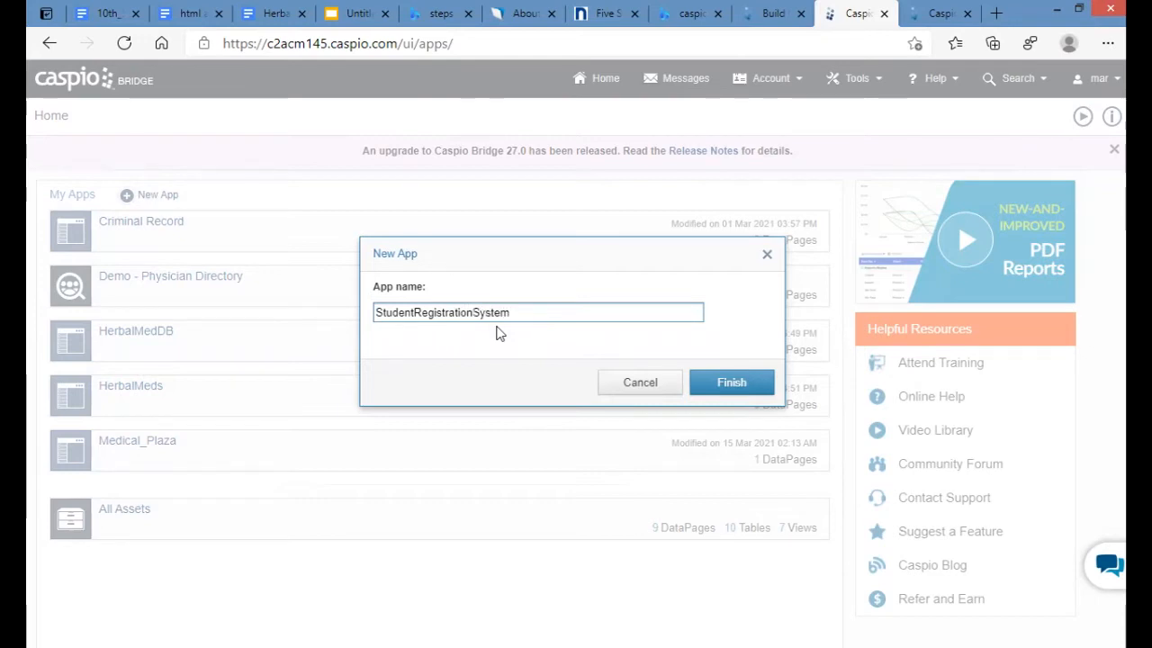
left_click(716, 385)
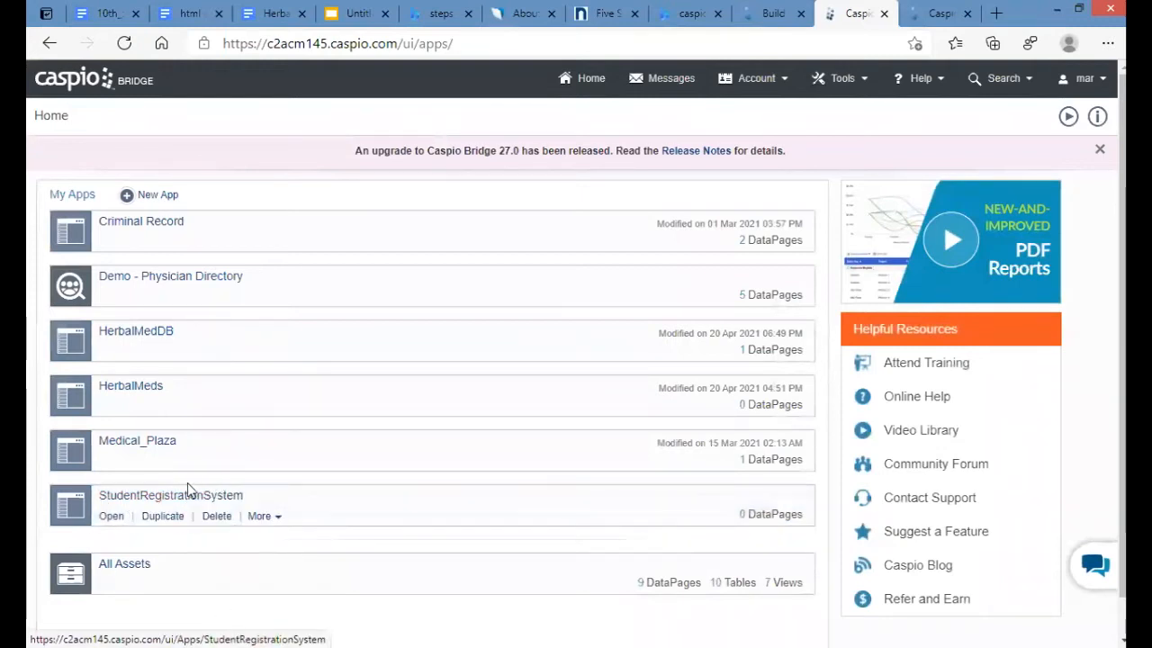
left_click(113, 518)
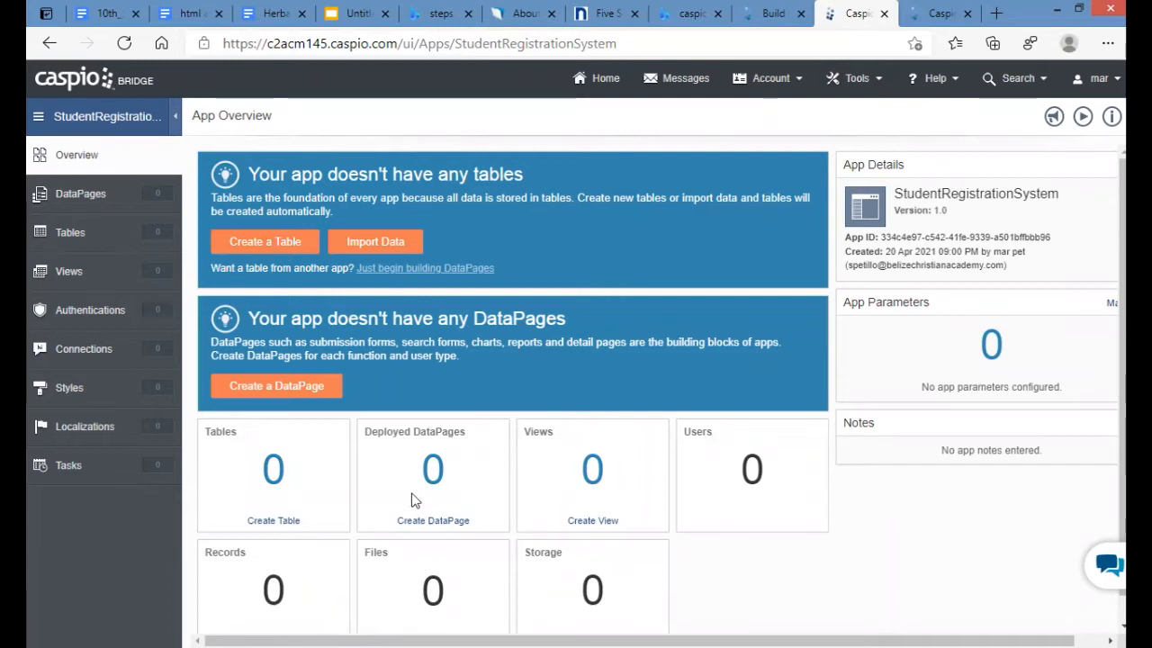
- Go to the app's Tables list and begin designing a new table
left_click(70, 233)
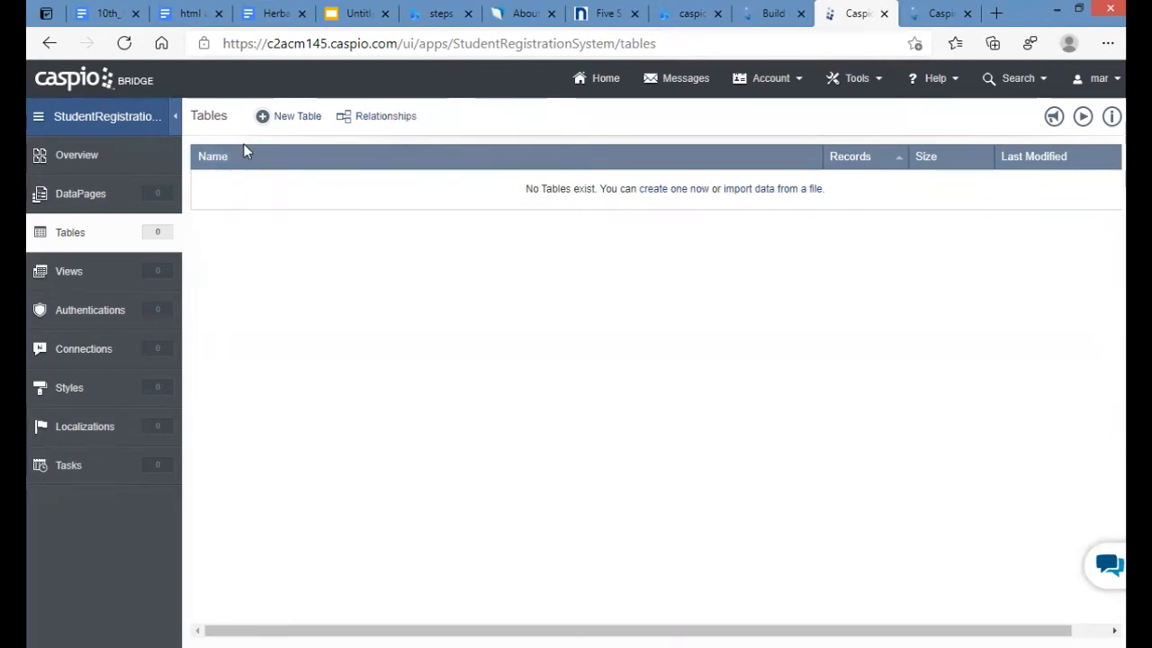
left_click(301, 123)
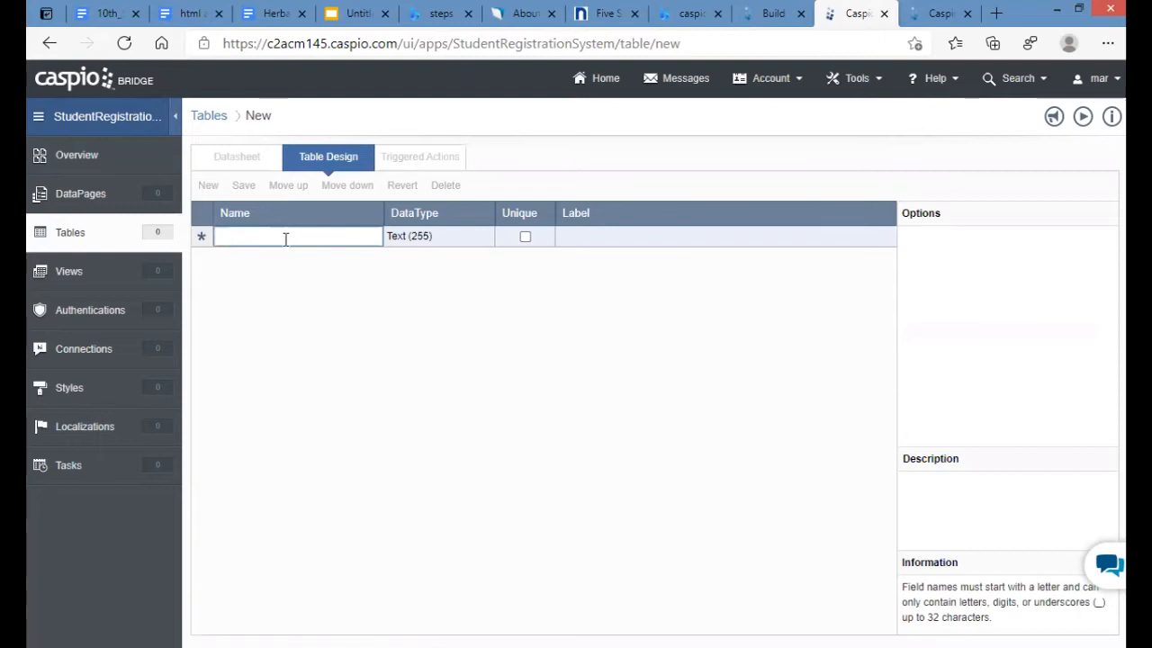
- Enter the first field names: StudentsID, StudentLast and StudentsFristName
left_click(286, 235)
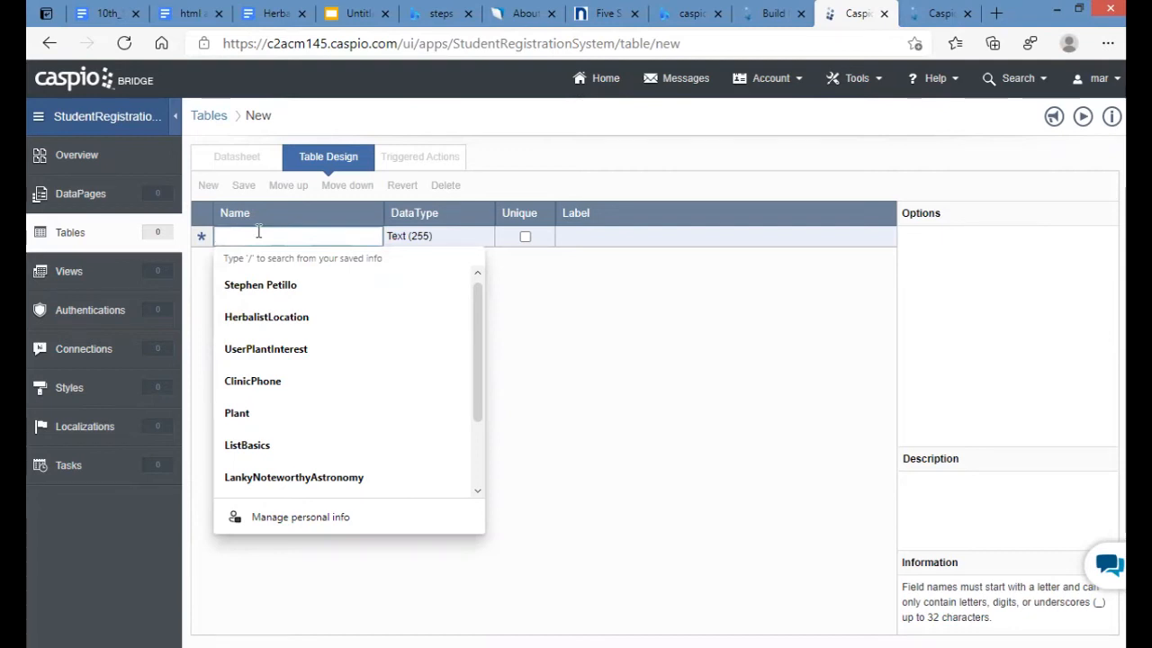
type("Student")
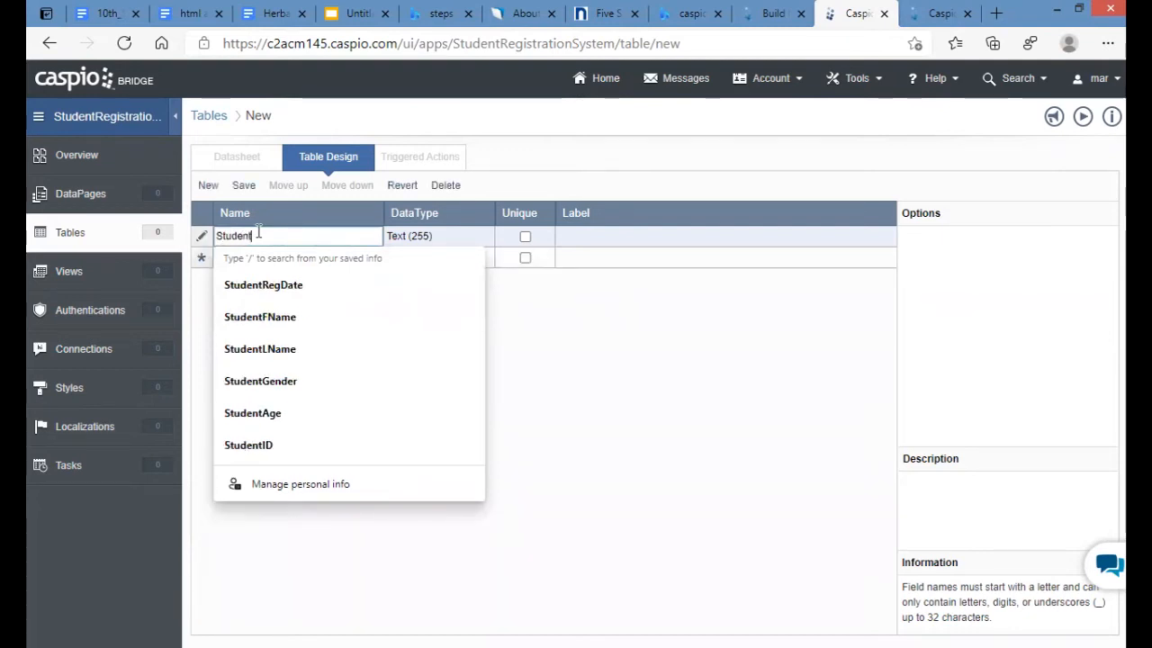
type("sID")
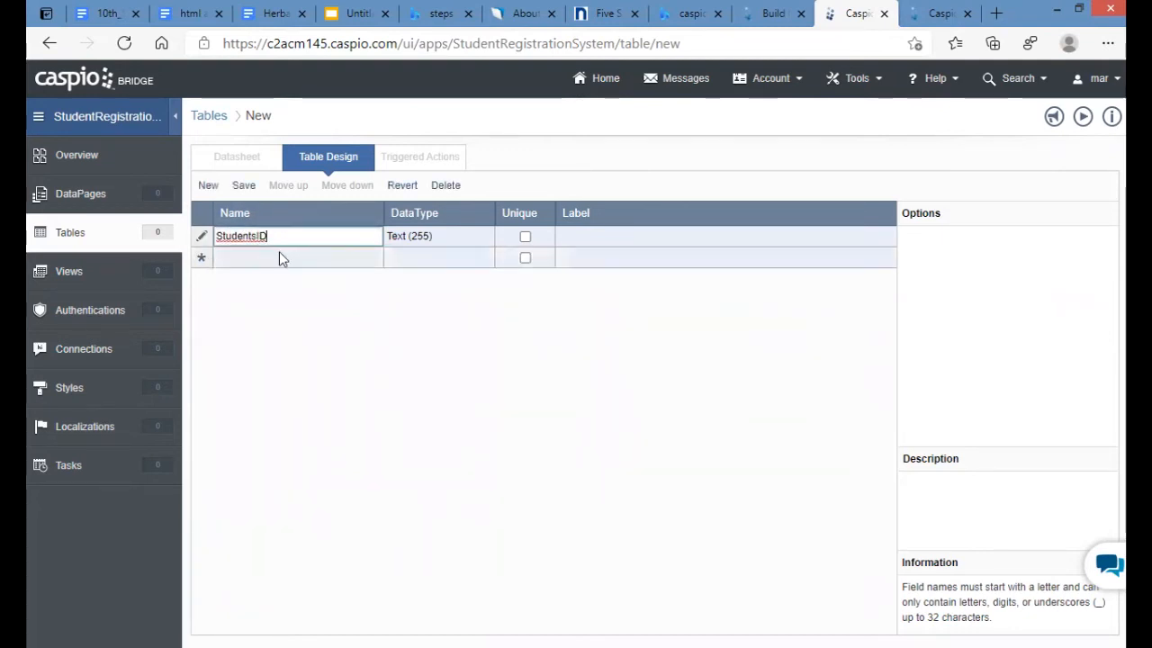
left_click(281, 257)
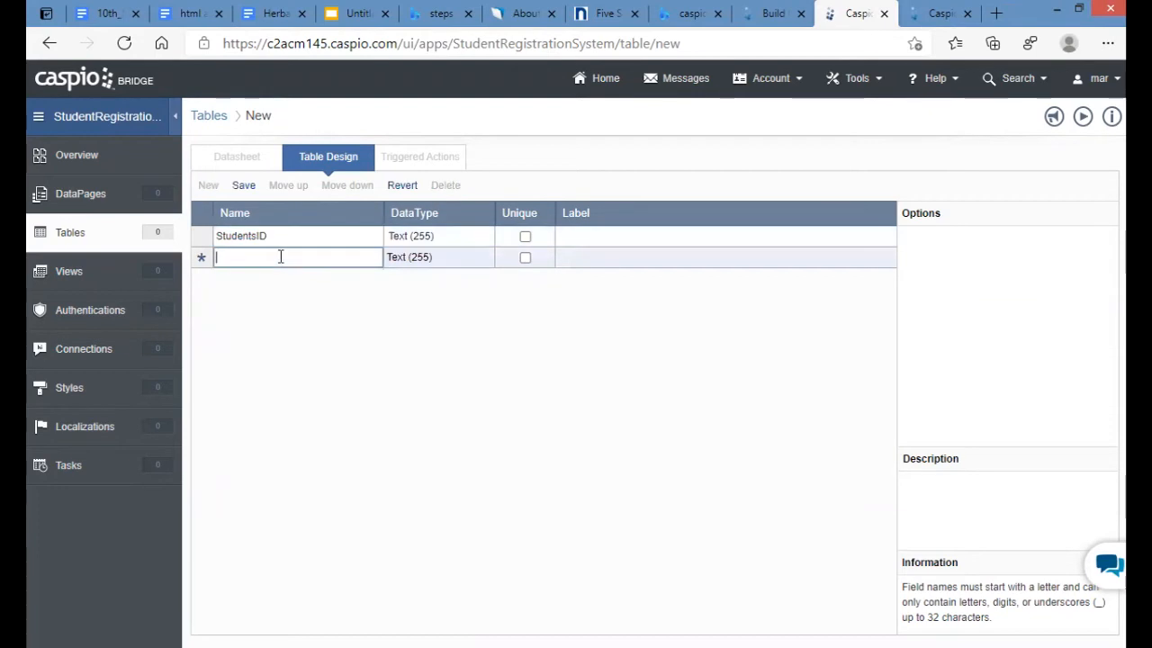
type("StudentLast")
left_click(310, 279)
type("Student")
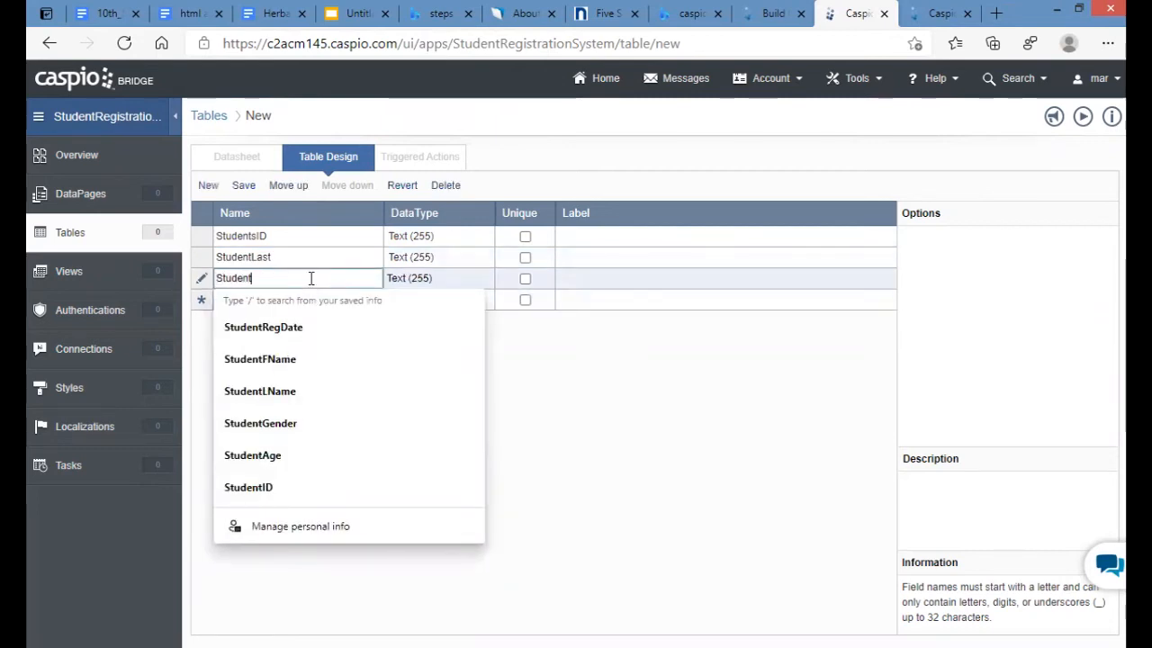
type("sFris")
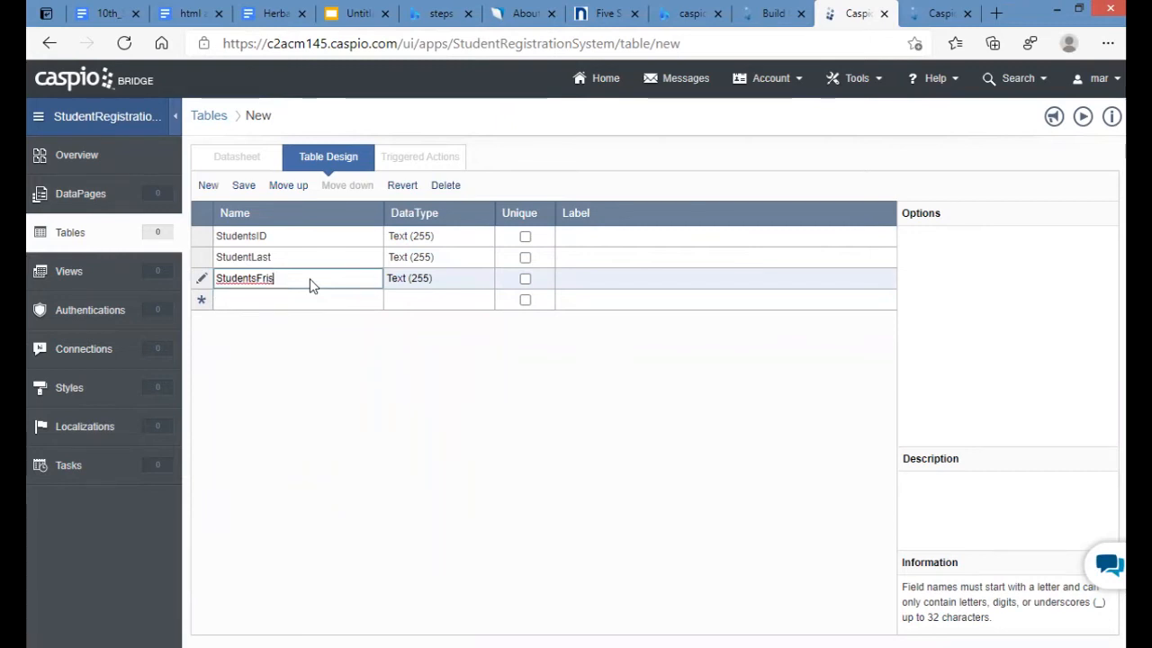
type("t")
type("Name")
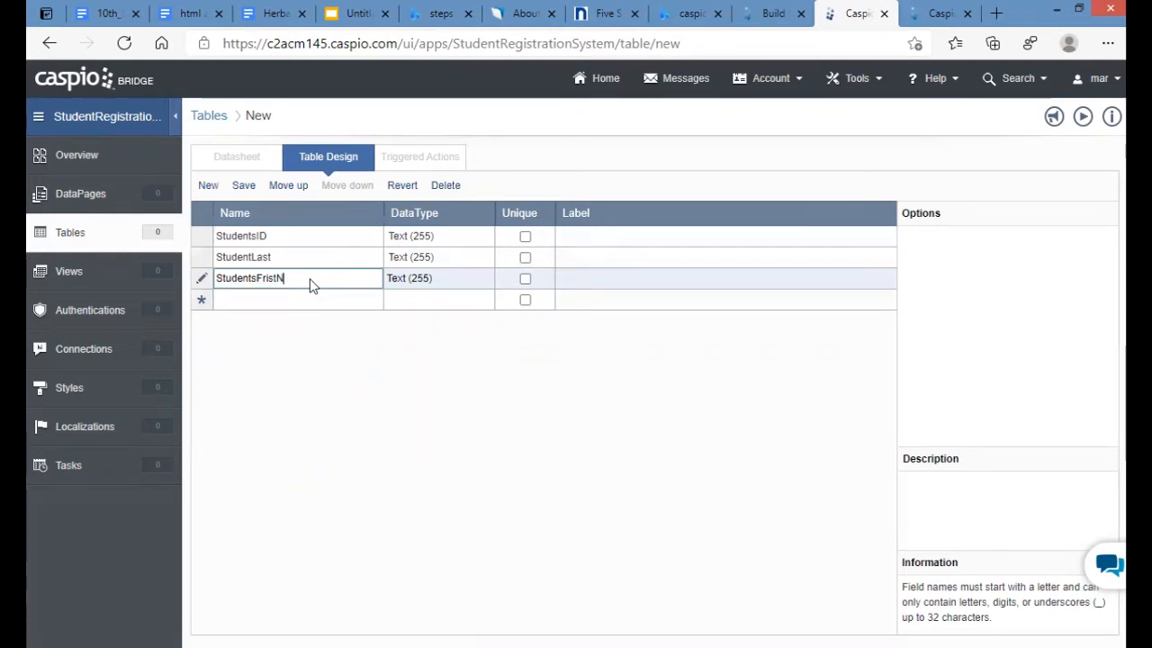
- Correct StudentLast to StudentLastName, then add StudentsDOB and StudentsAddress fields
left_click(313, 259)
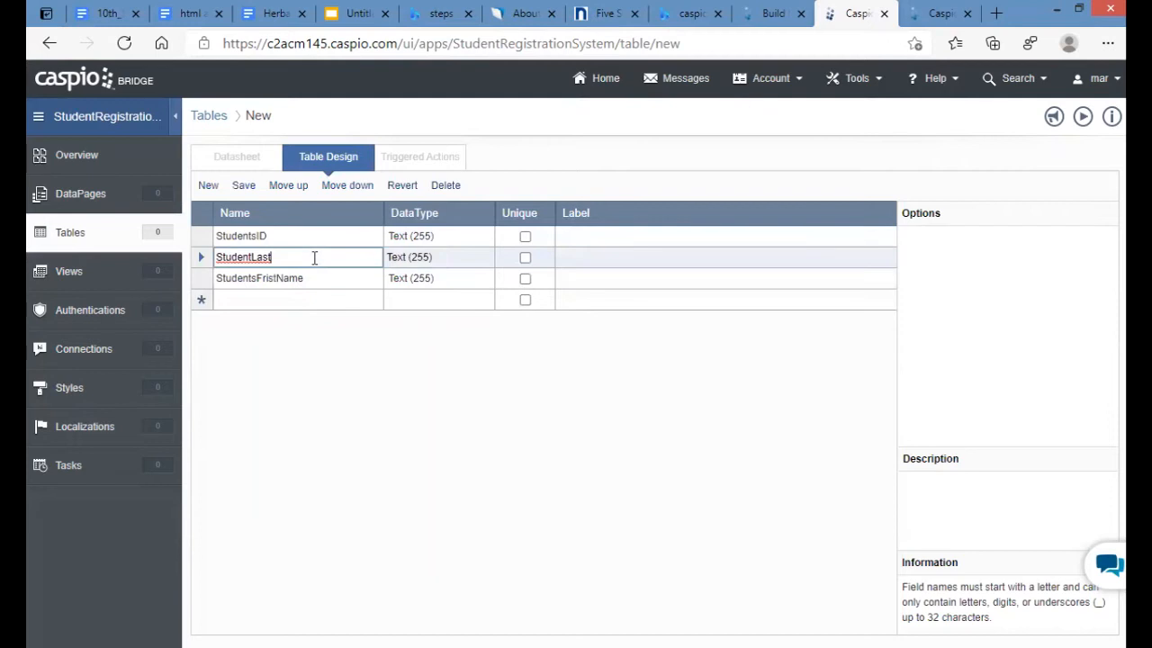
type("Name")
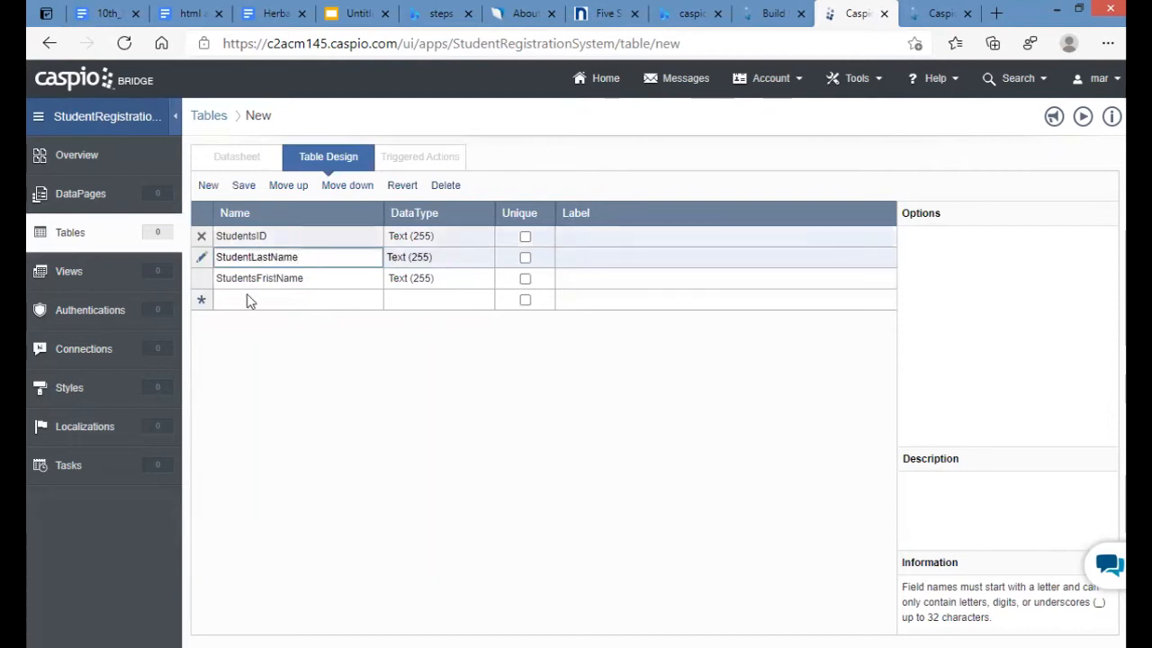
left_click(277, 299)
type("Students")
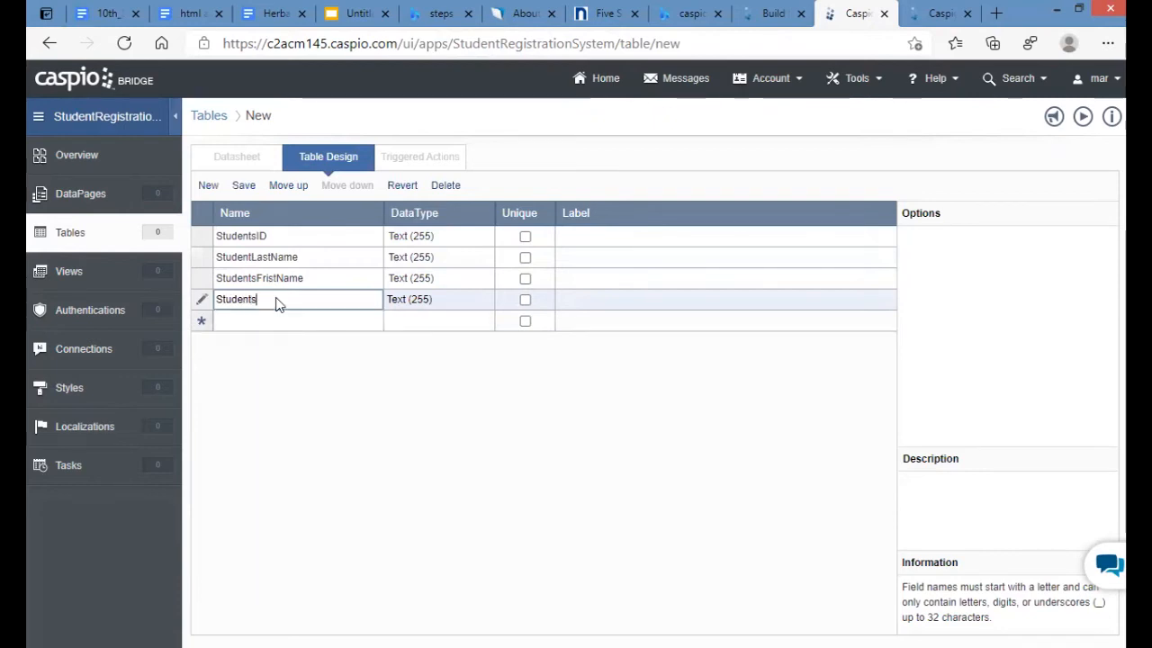
type("DOB")
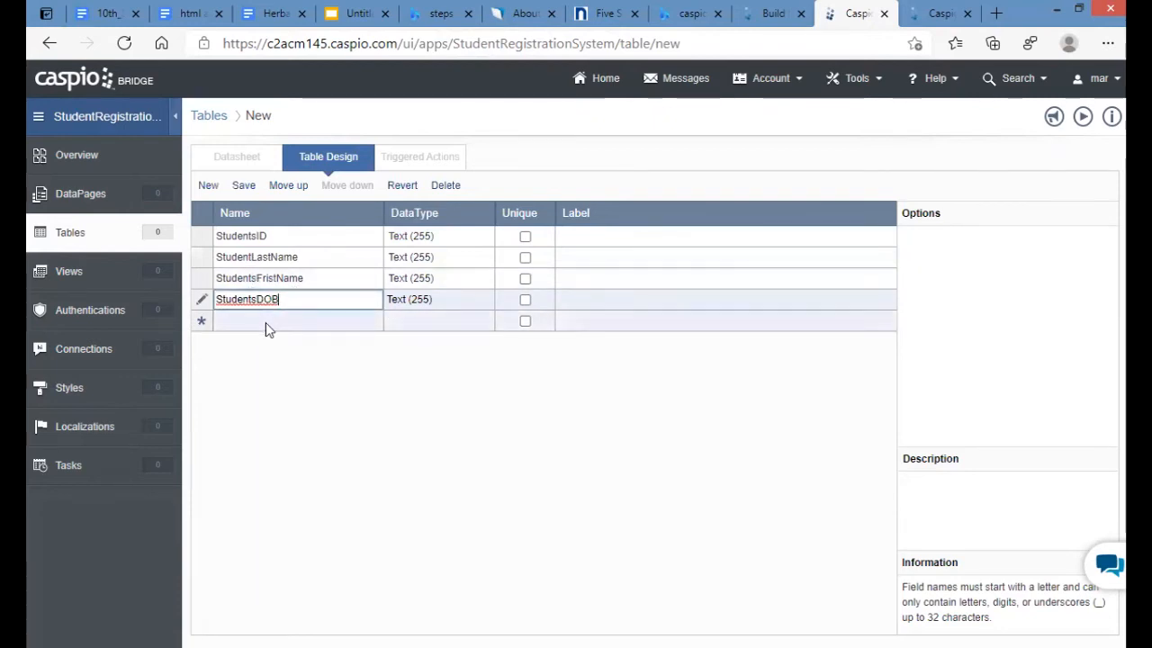
left_click(266, 323)
type("Students")
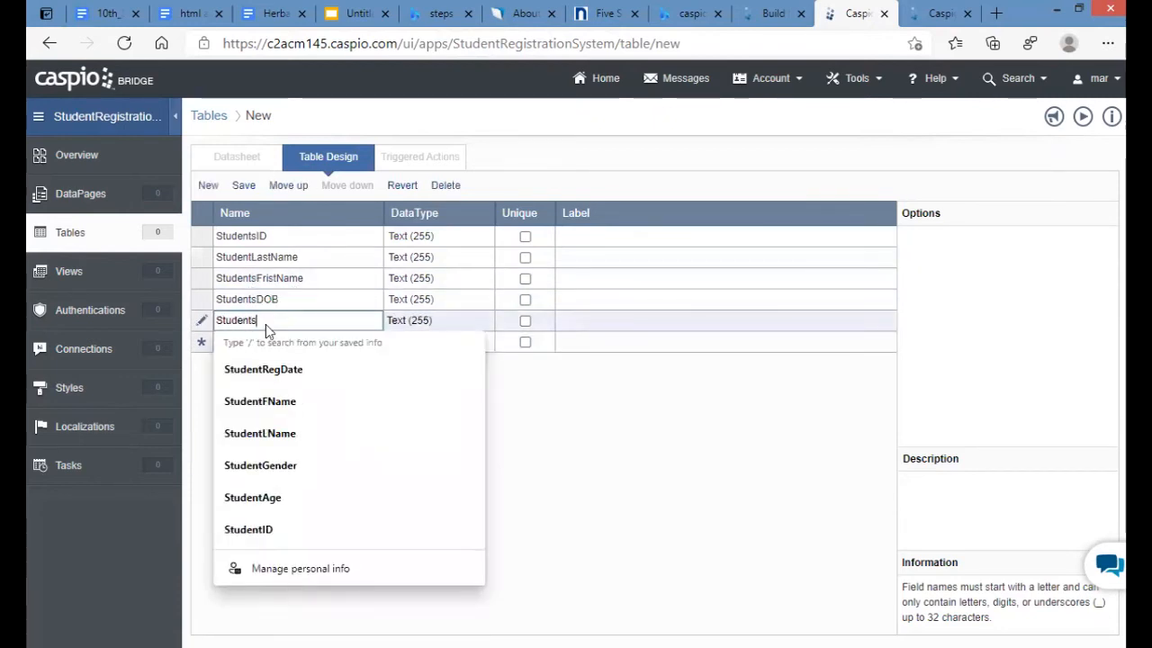
type("Adr")
key("BackSpace")
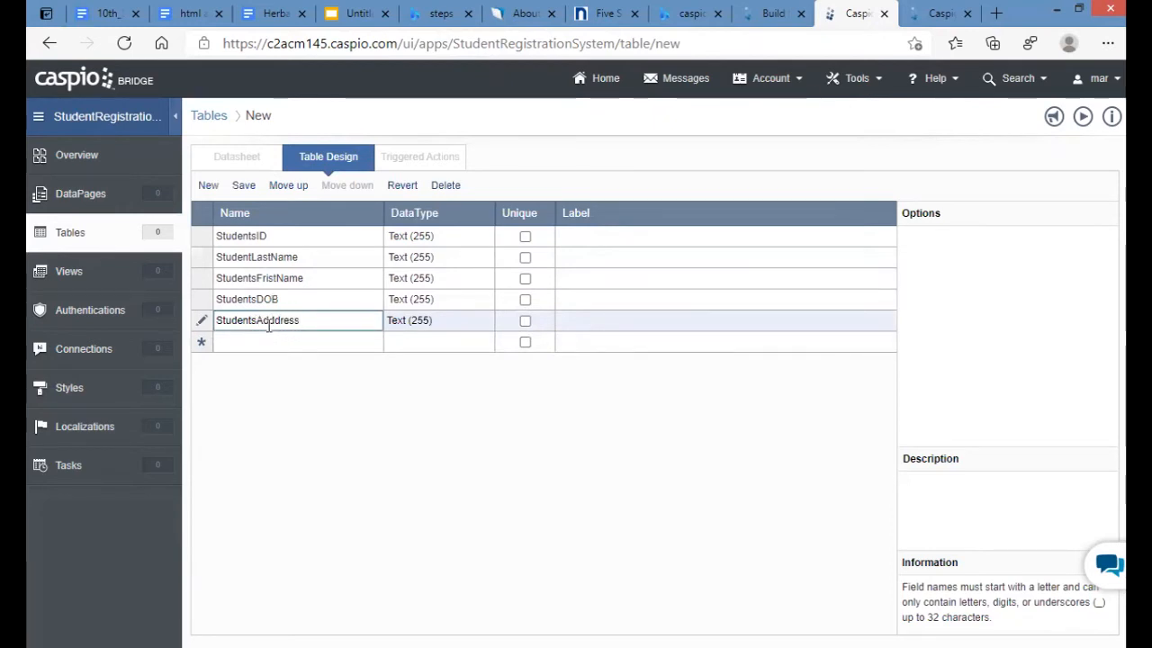
left_click(274, 343)
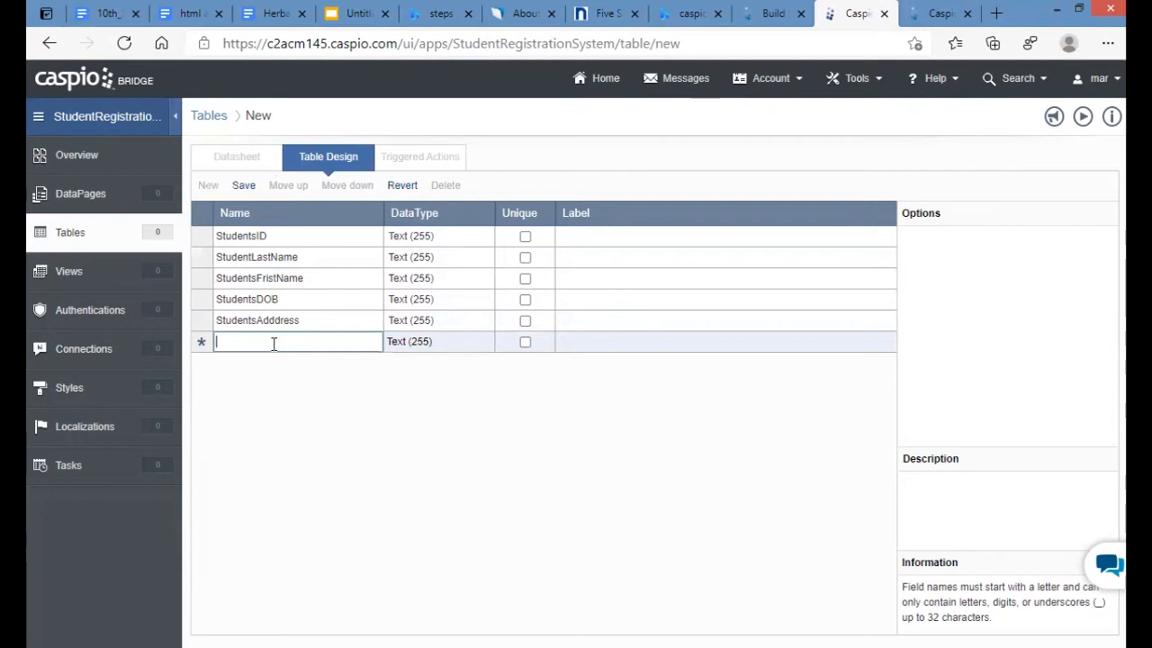
- Add StudentsPhone and StudentsEmail fields and mark StudentsID as Unique
type("Students")
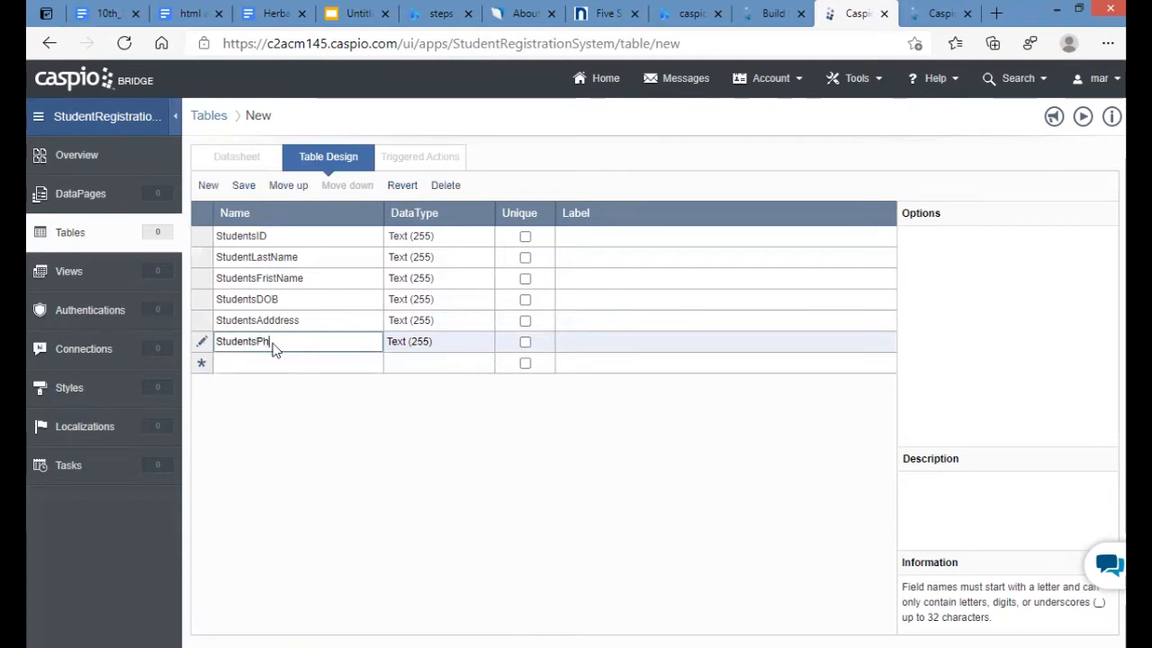
type("Phone")
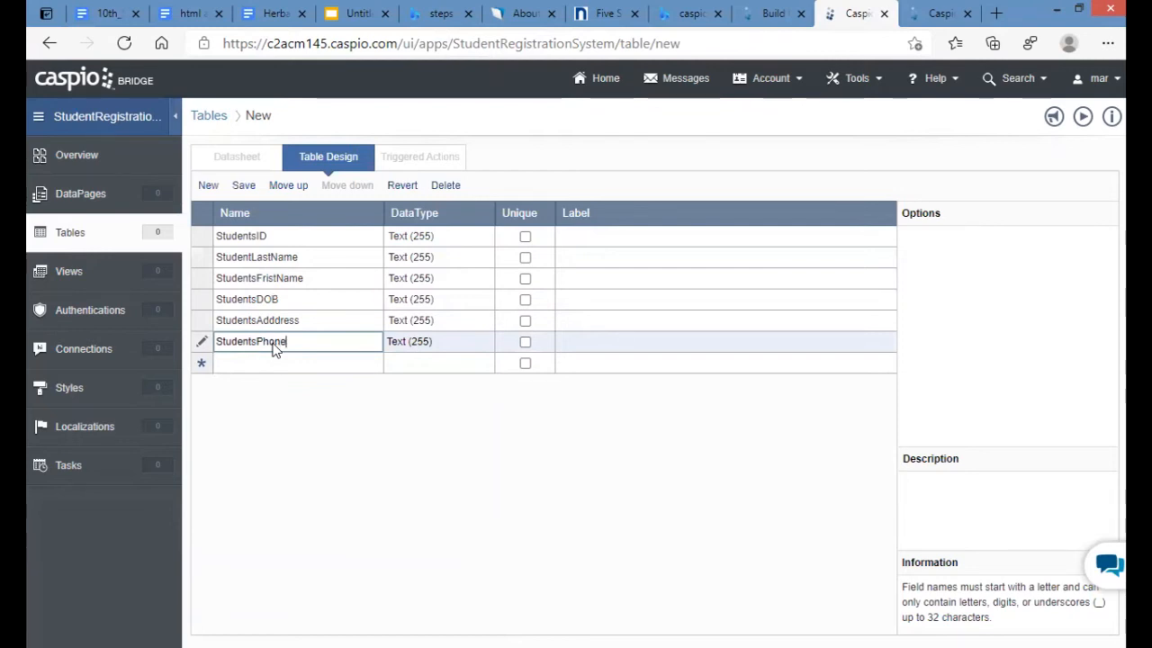
left_click(277, 364)
type("Stu")
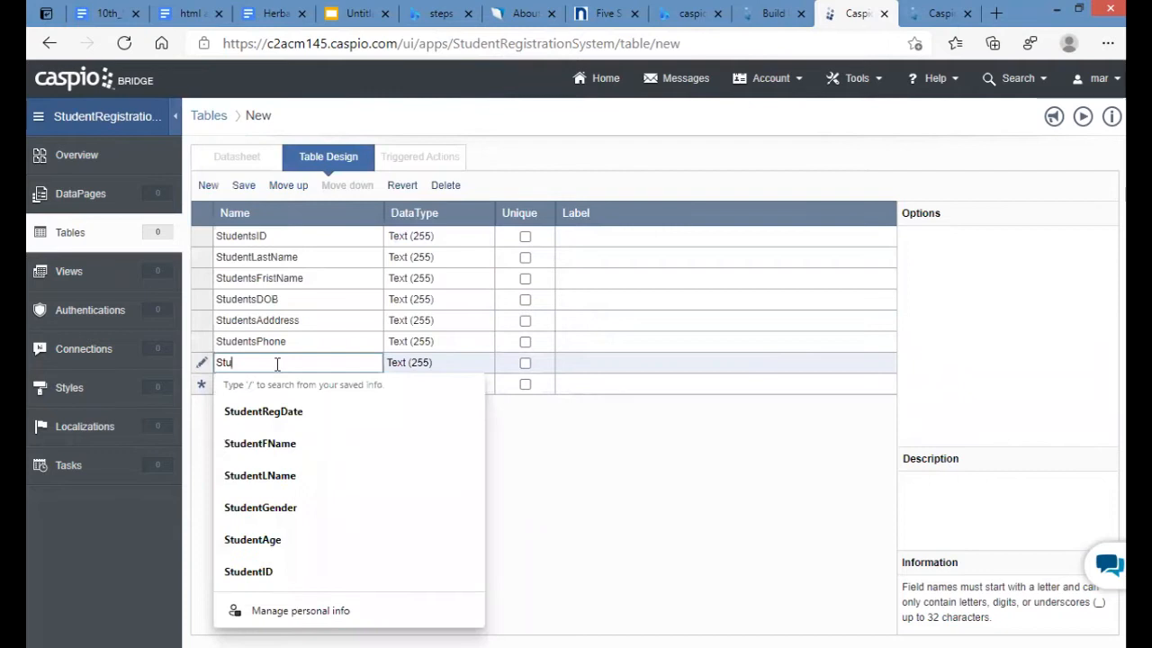
type("dents")
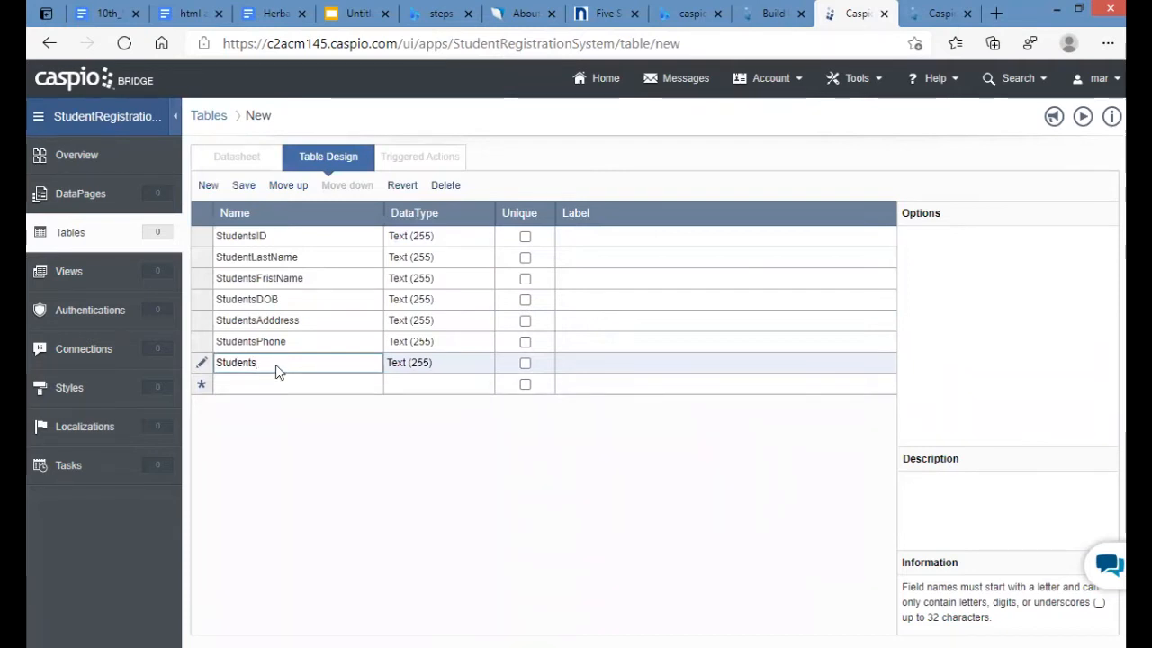
type("ContactE")
key("BackSpace")
key("BackSpace")
key("BackSpace")
key("BackSpace")
key("BackSpace")
key("BackSpace")
key("BackSpace")
key("BackSpace")
key("BackSpace")
key("BackSpace")
key("BackSpace")
type("Email")
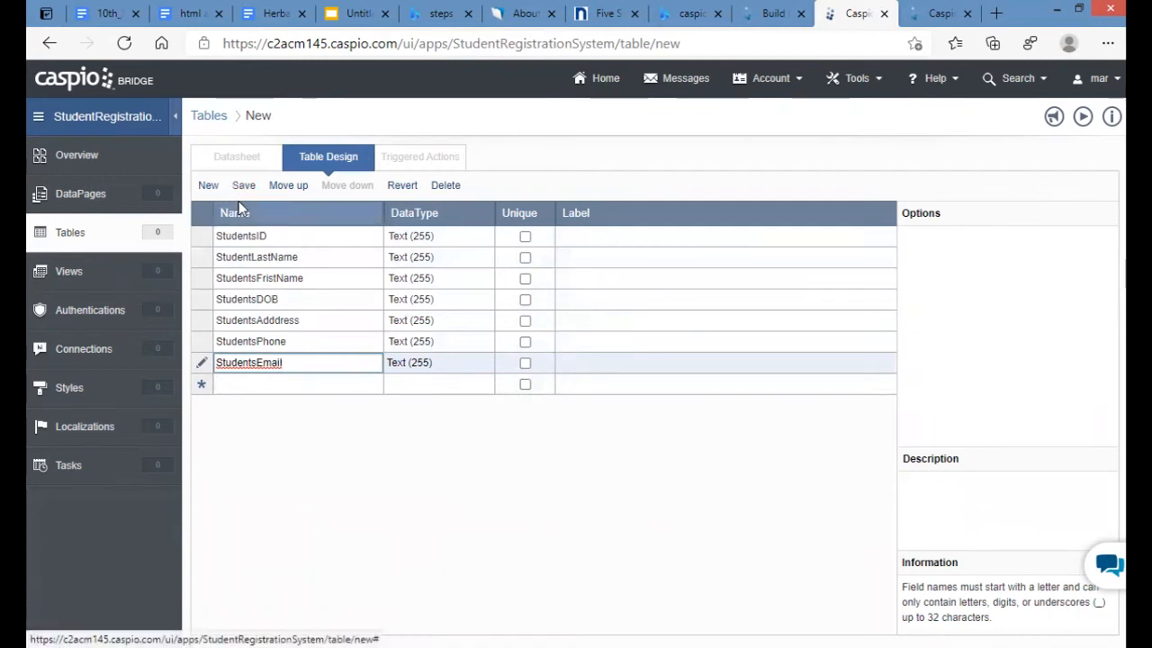
left_click(526, 238)
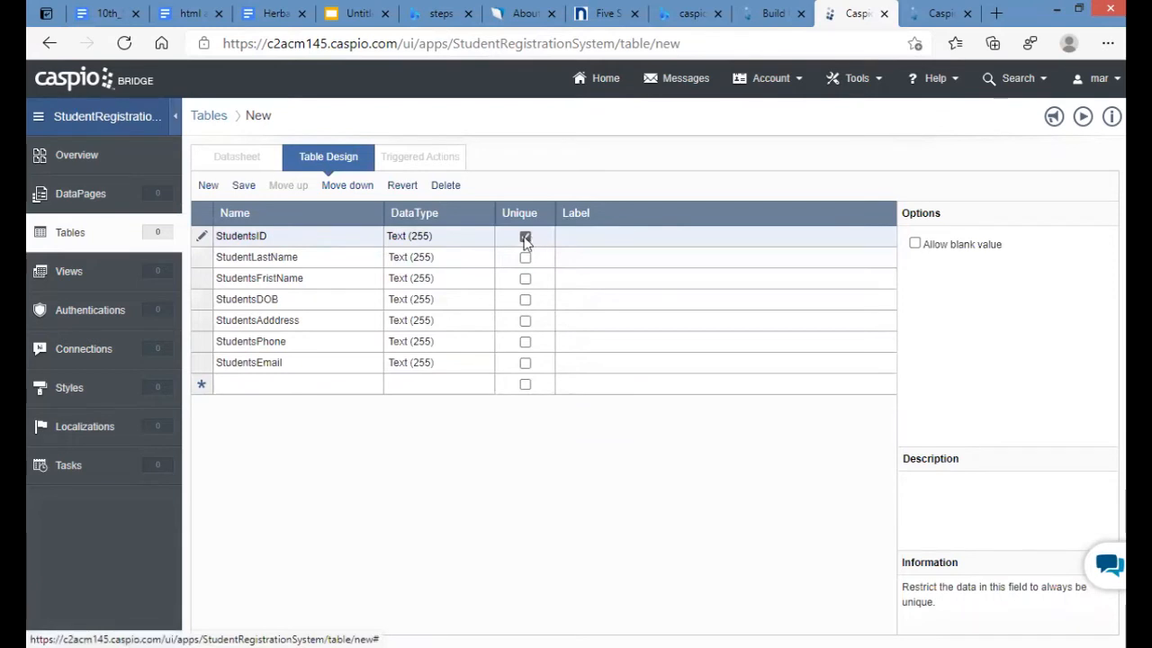
- Save the table design with the name StudentTable
left_click(242, 186)
type("Student")
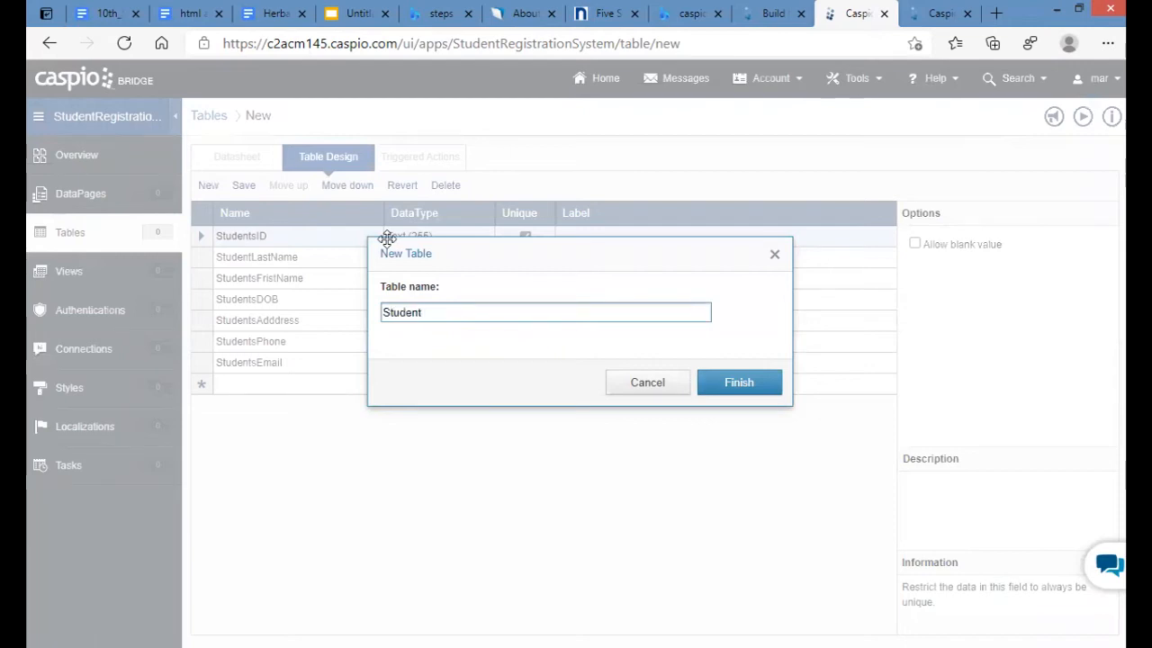
type("Table")
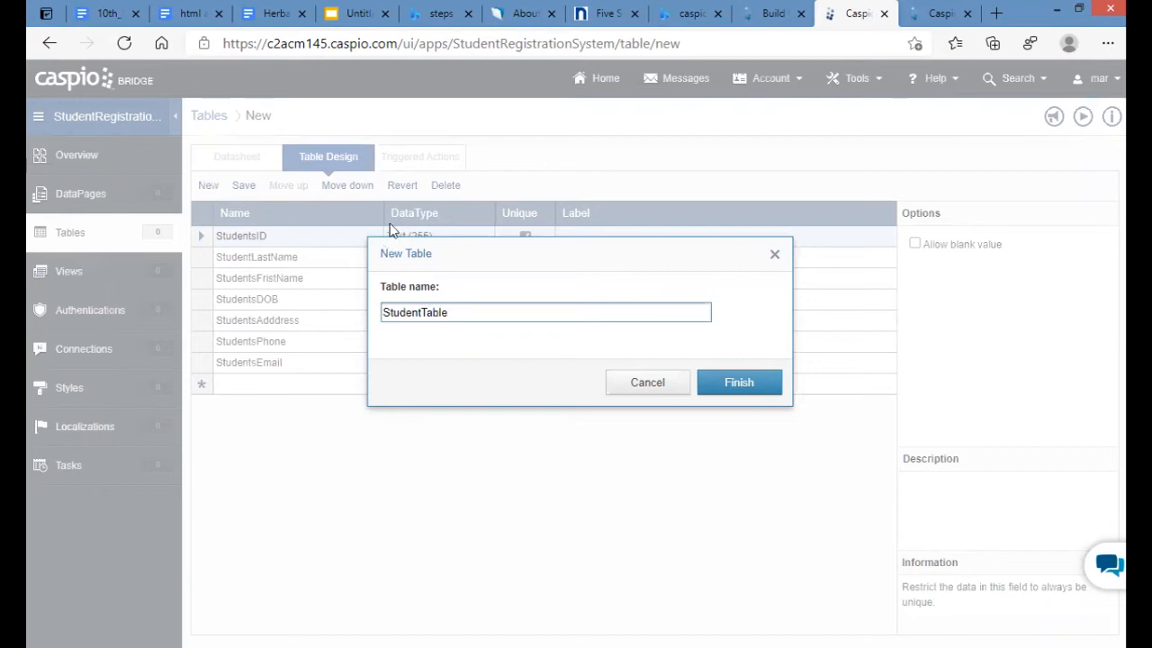
left_click(738, 383)
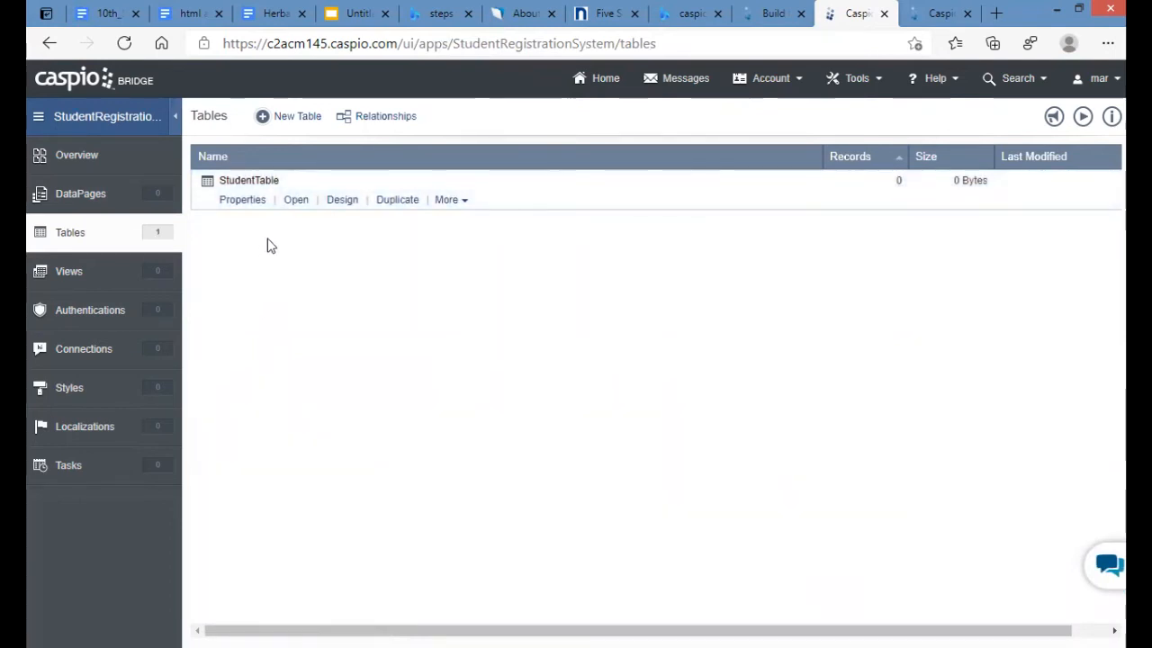
- In the StudentTable datasheet, enter ID 012, the student's last and first names, and birth date
left_click(296, 200)
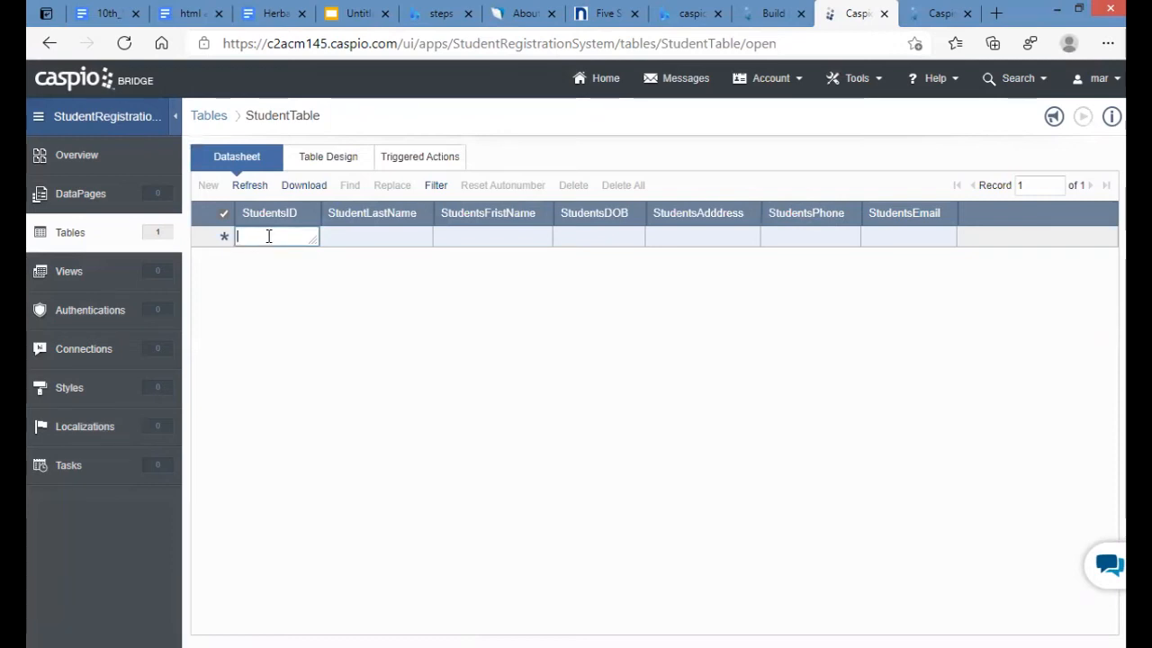
type("012")
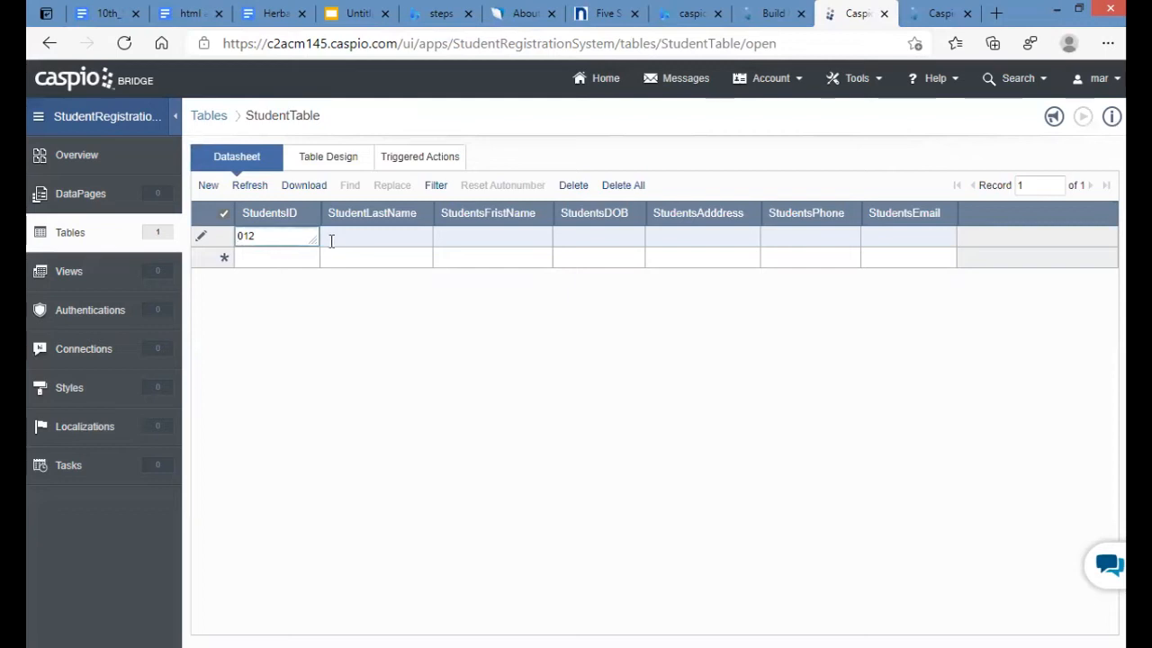
left_click(392, 240)
type("Baptis")
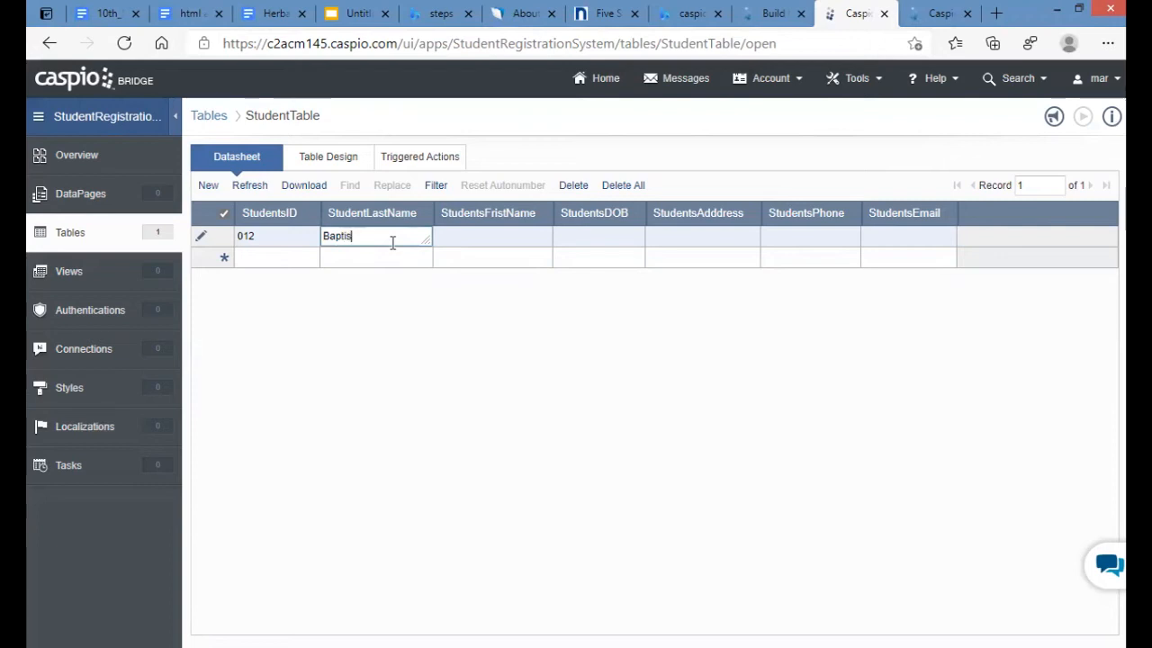
type("t")
key("Tab")
type("John")
key("Tab")
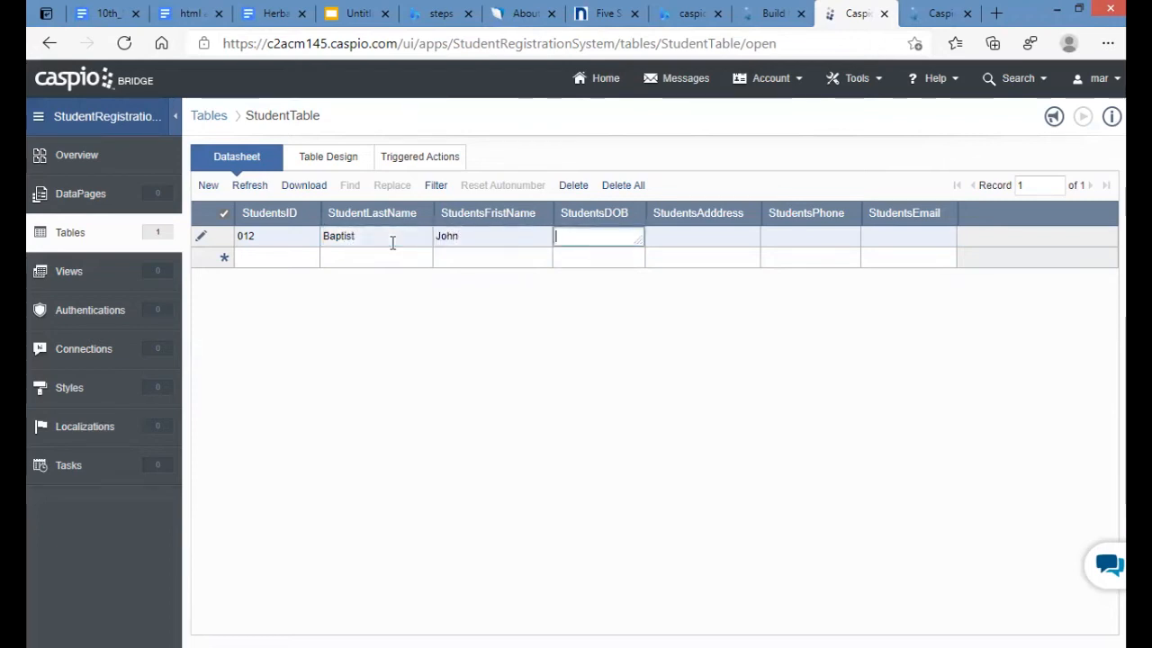
type("Jan")
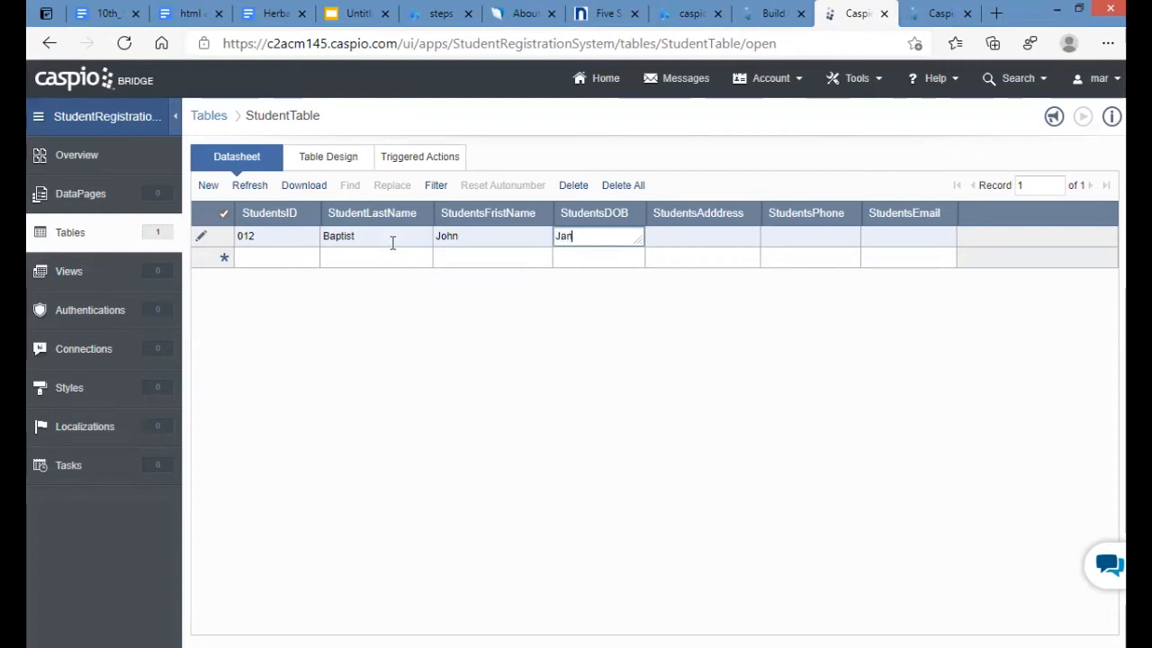
type("ary4th")
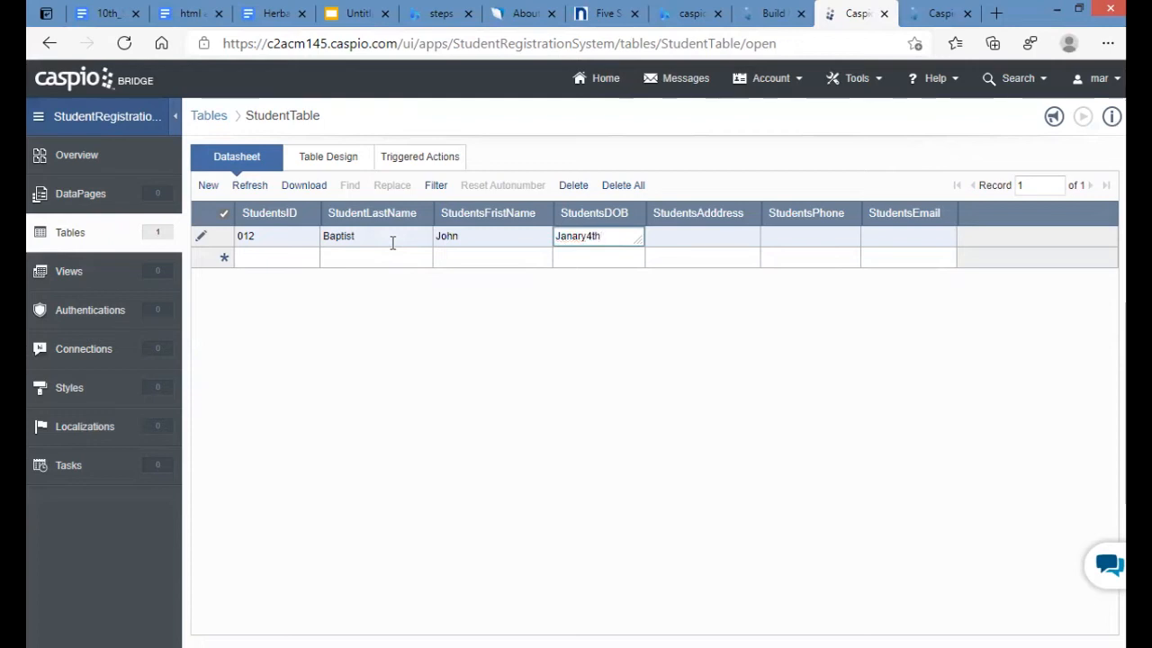
type("1900")
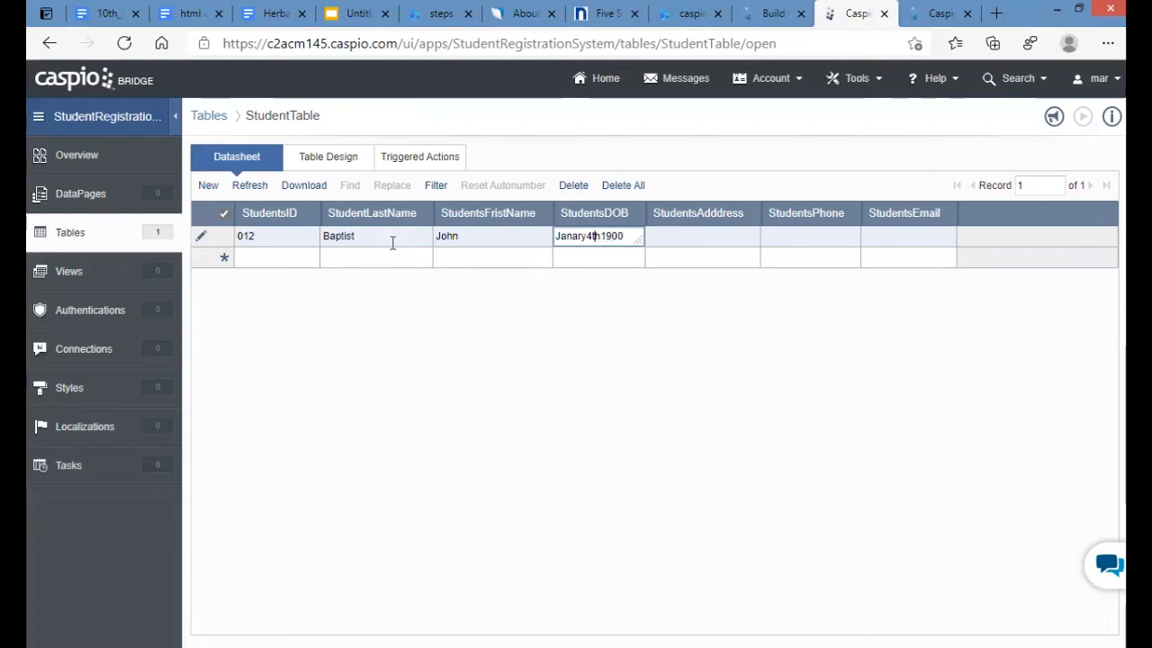
type("-")
type("-")
key("Right")
key("Right")
key("Tab")
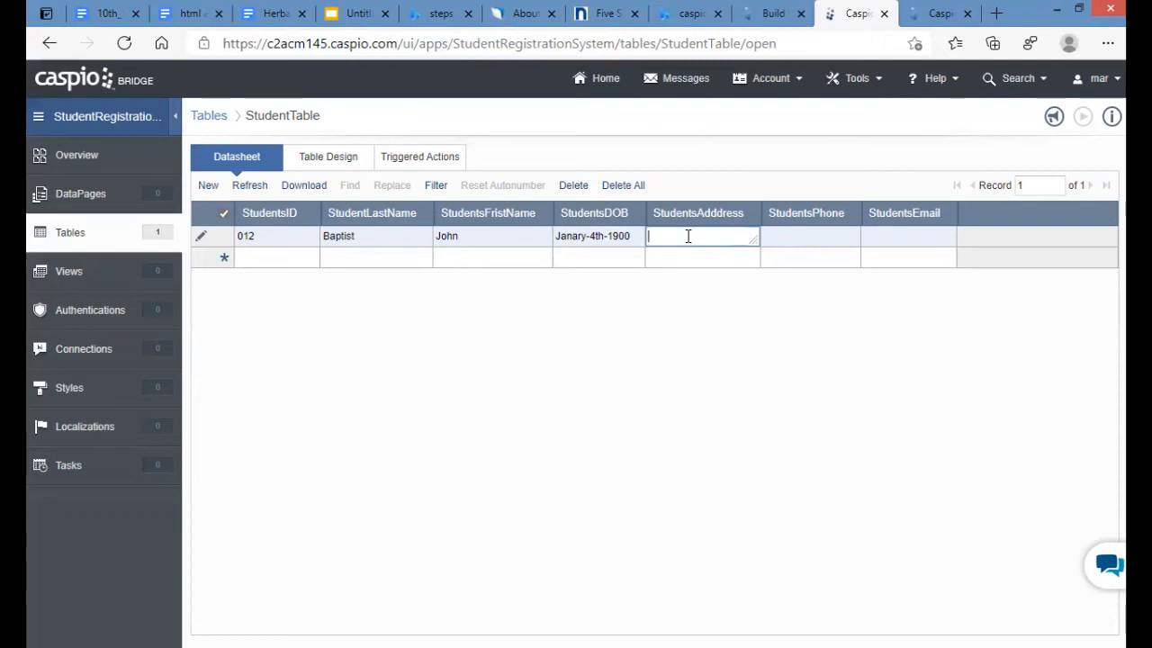
- Fill in the student's address, phone number and e-mail, then widen the StudentsEmail column
type("Nazareth")
left_click(820, 240)
type("422-2580")
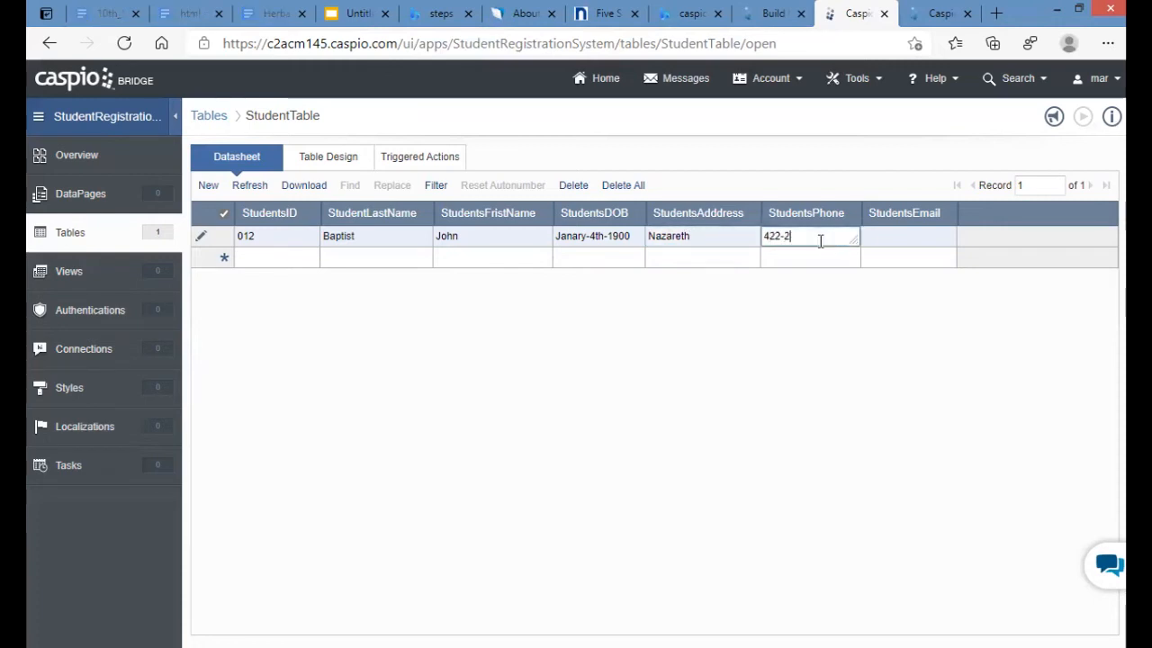
left_click(900, 235)
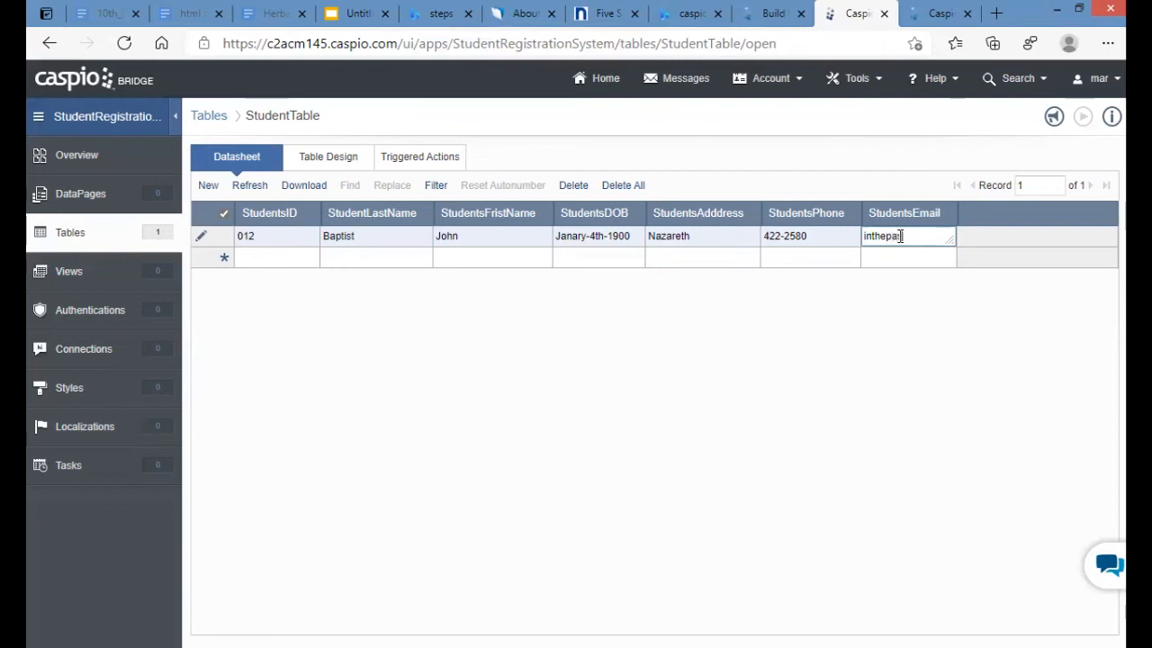
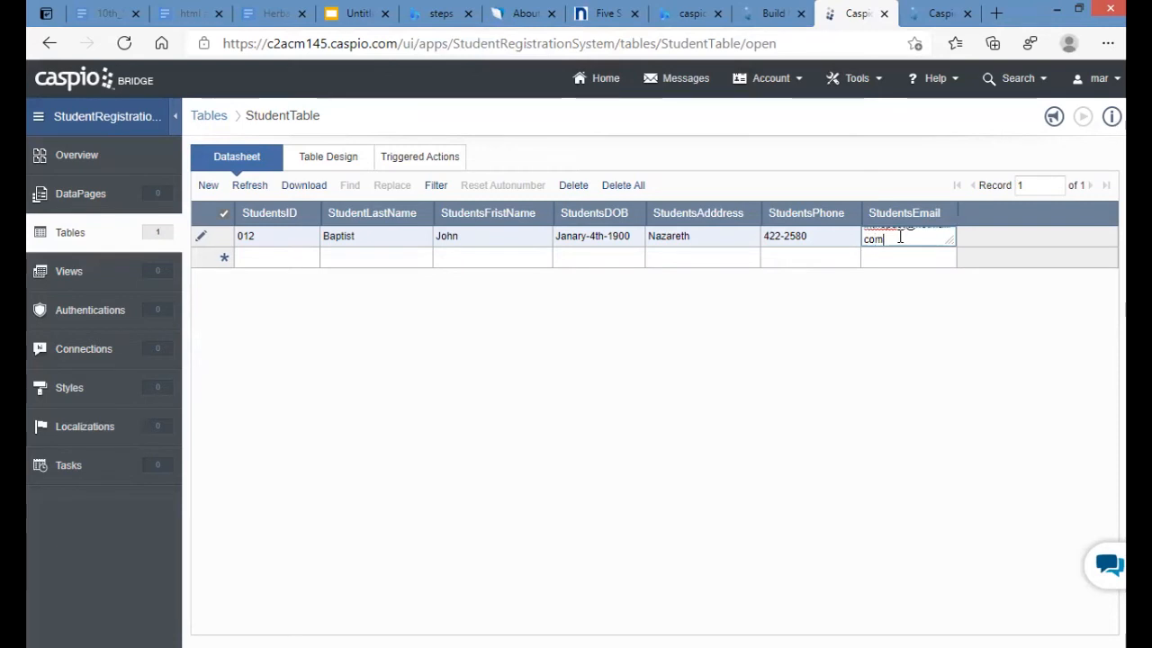
key("Return")
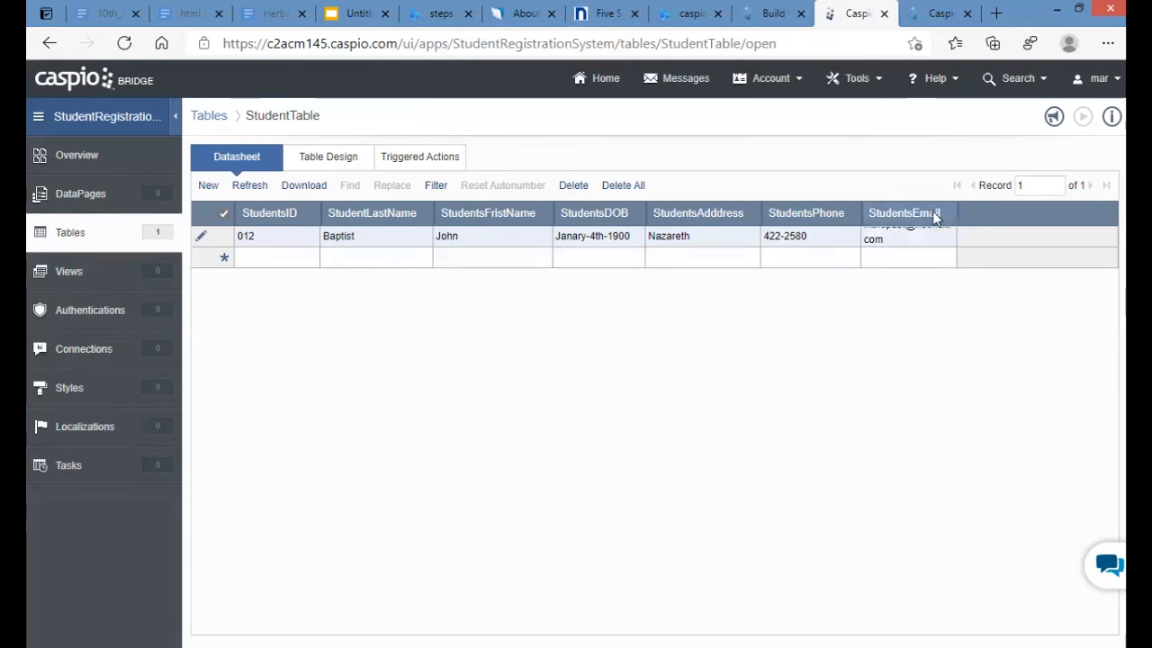
left_click_drag(956, 216, 997, 216)
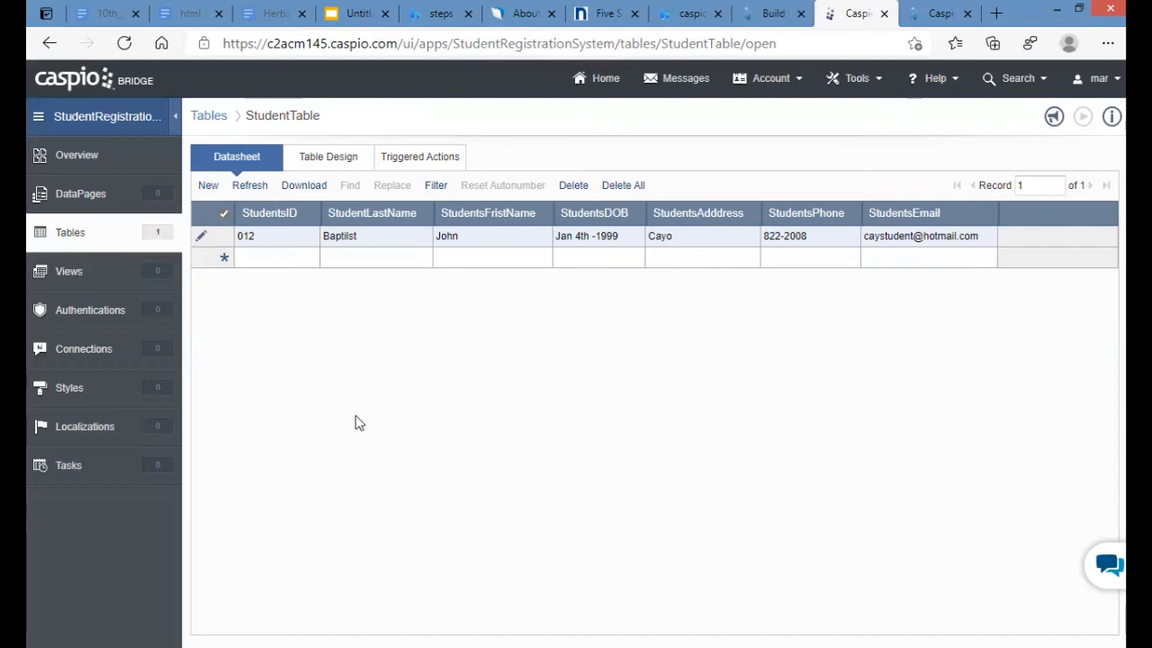
- Create a new Submission Form DataPage from the DataPages list
left_click(81, 196)
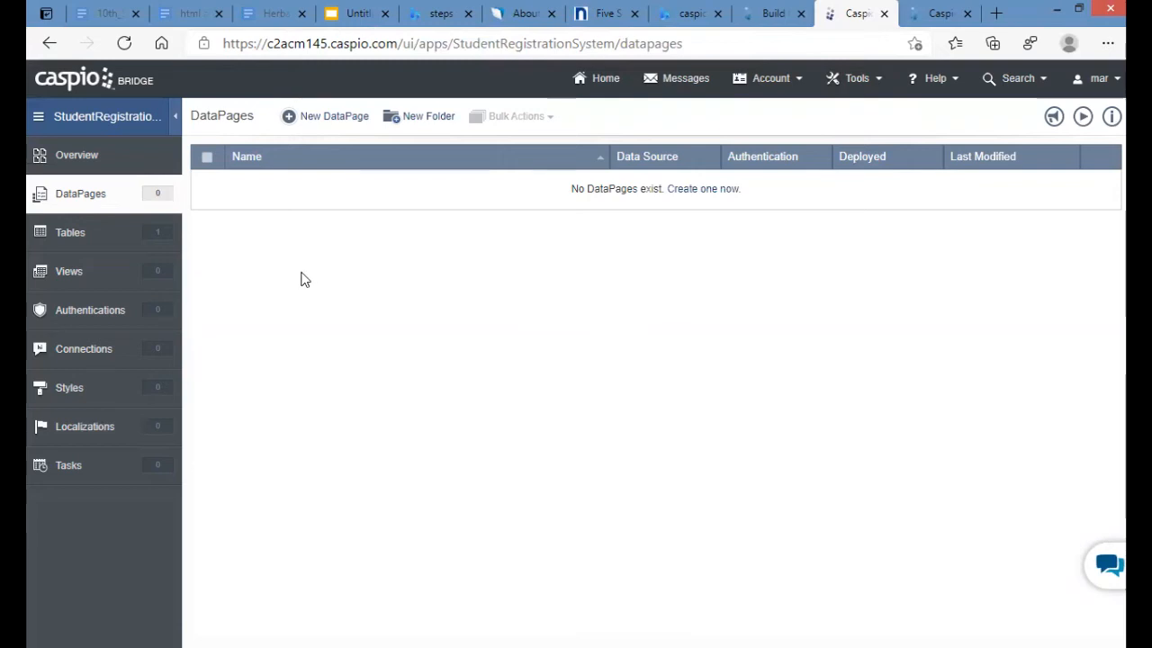
left_click(331, 121)
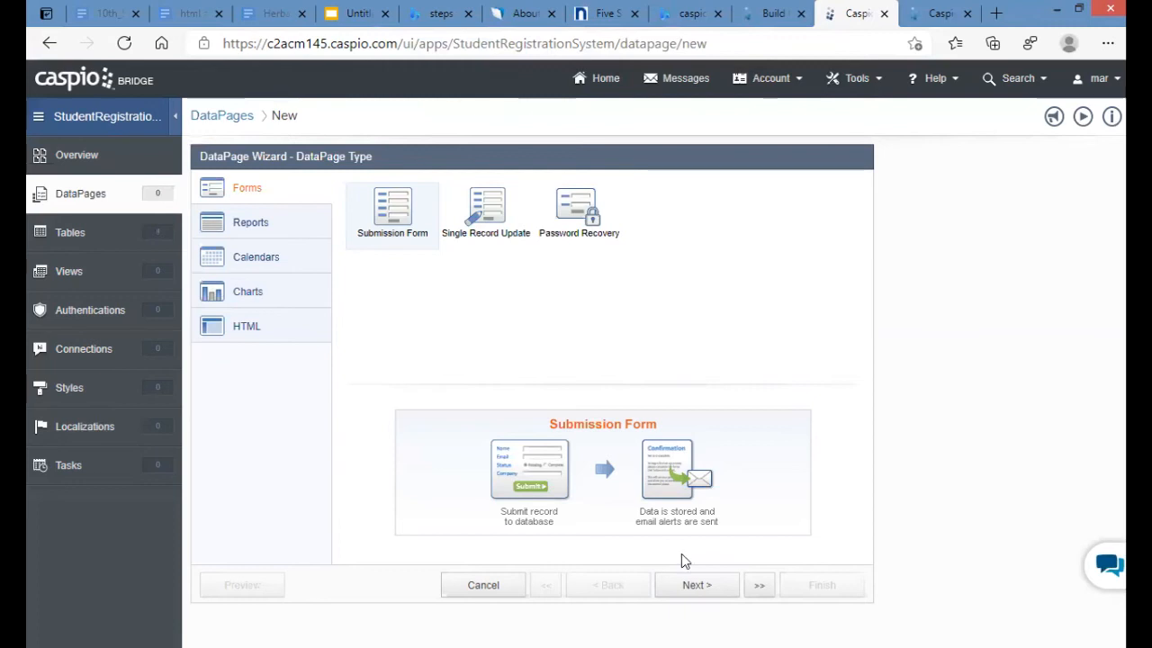
left_click(695, 583)
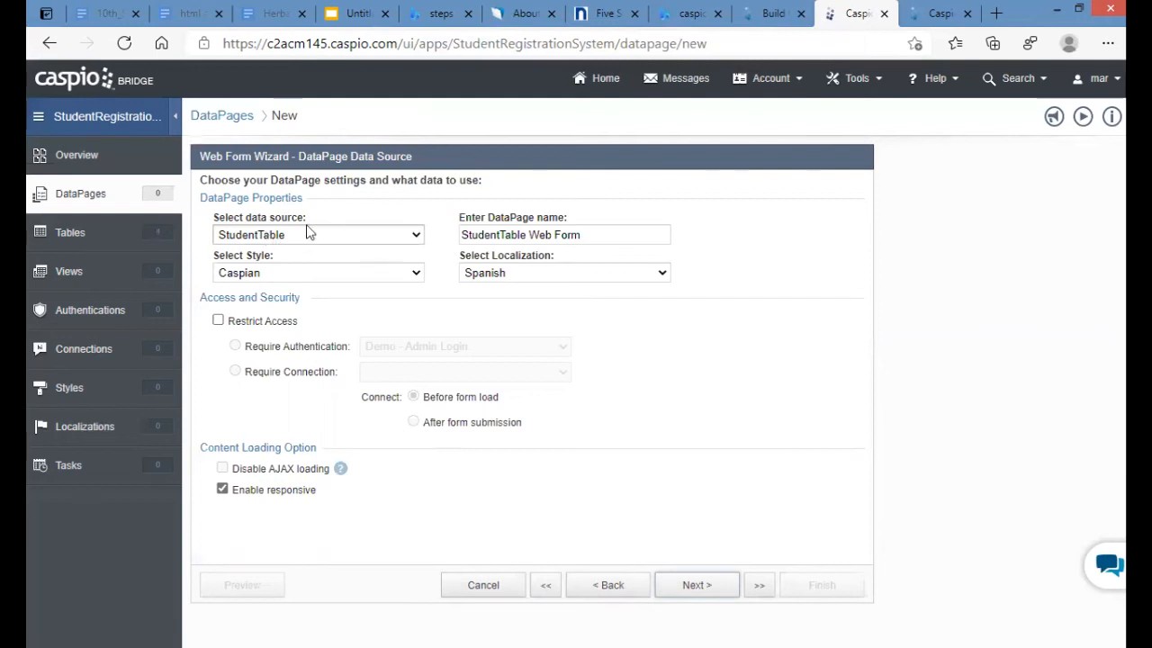
- Keep StudentTable as the form's data source and set localization to English
left_click(417, 237)
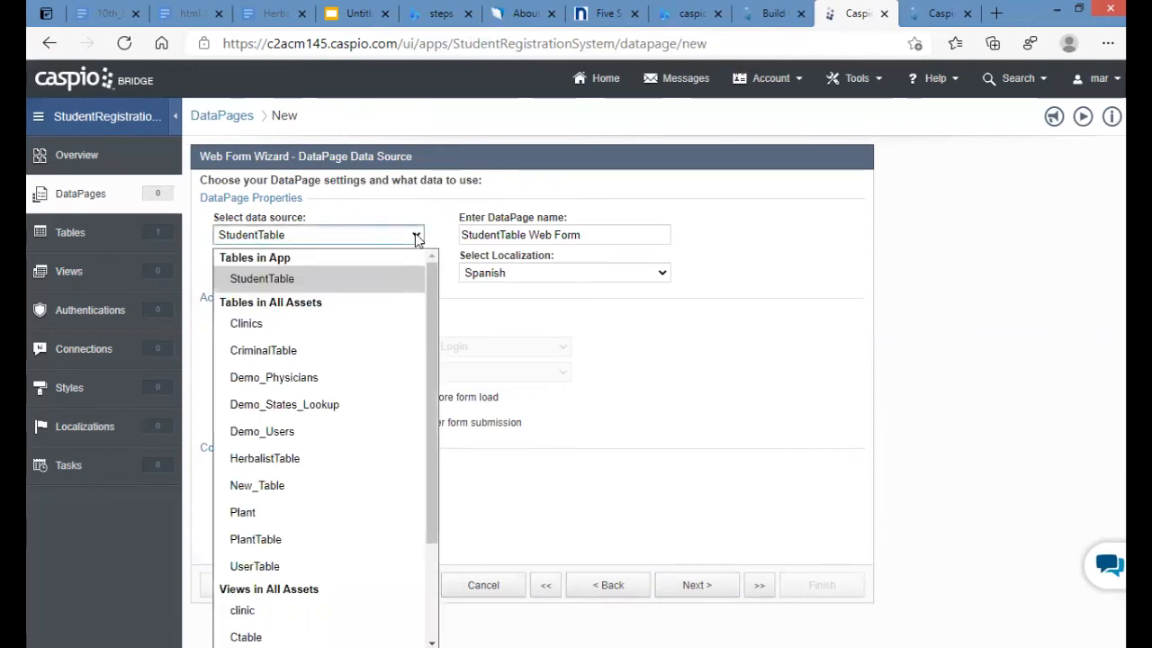
left_click(261, 280)
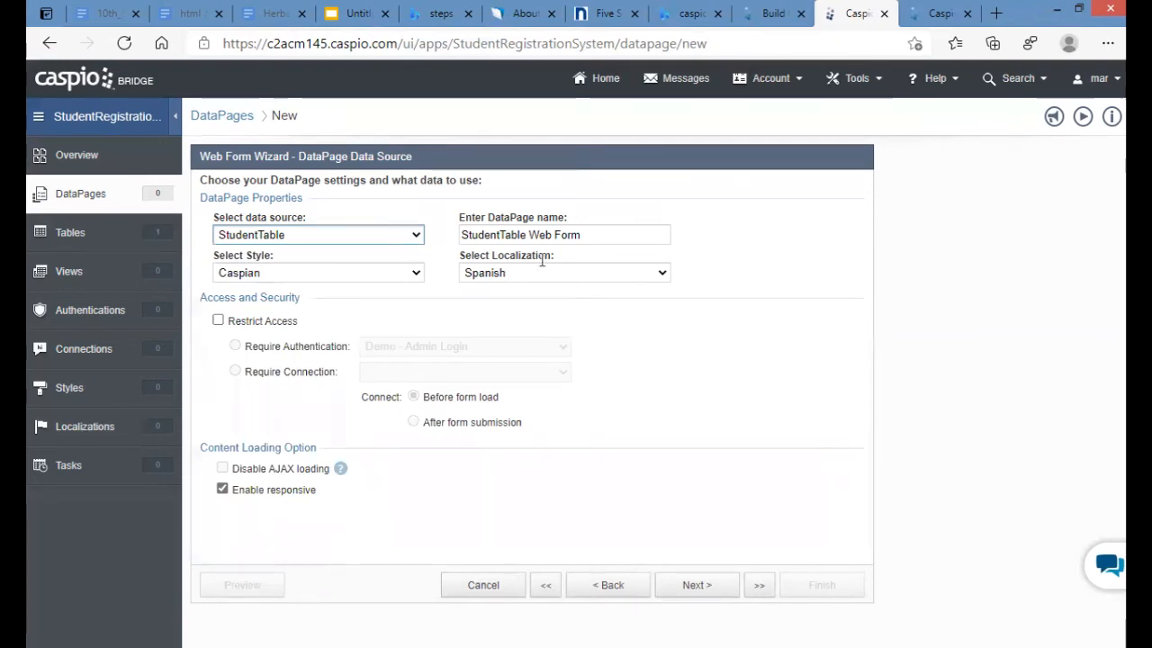
left_click(663, 273)
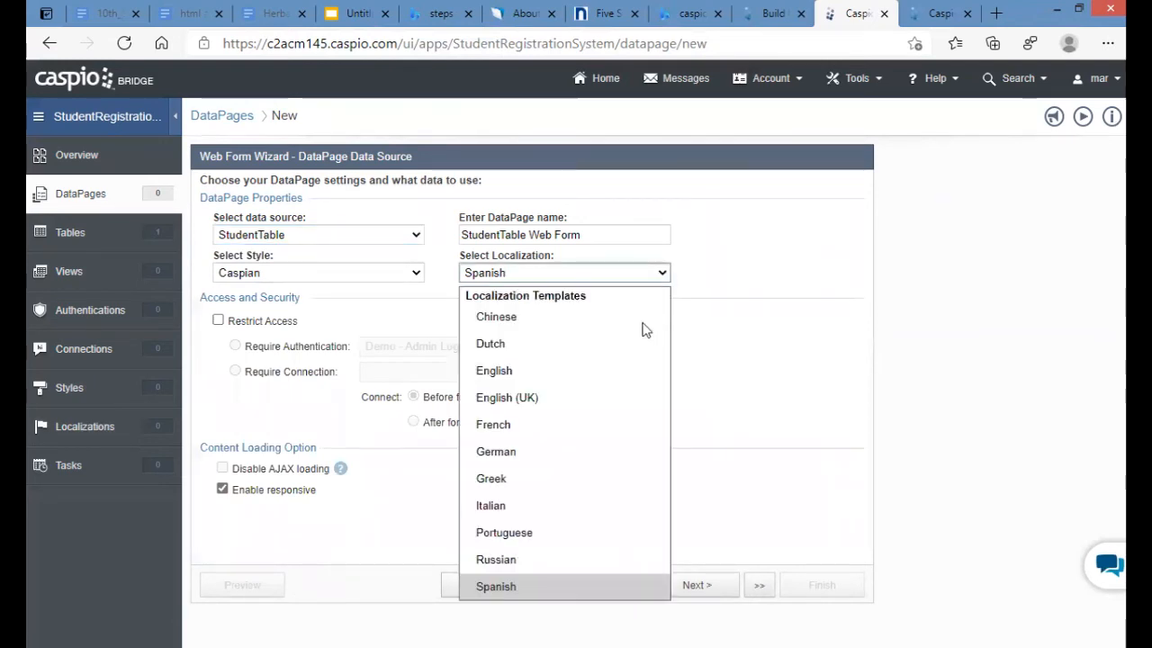
left_click(590, 376)
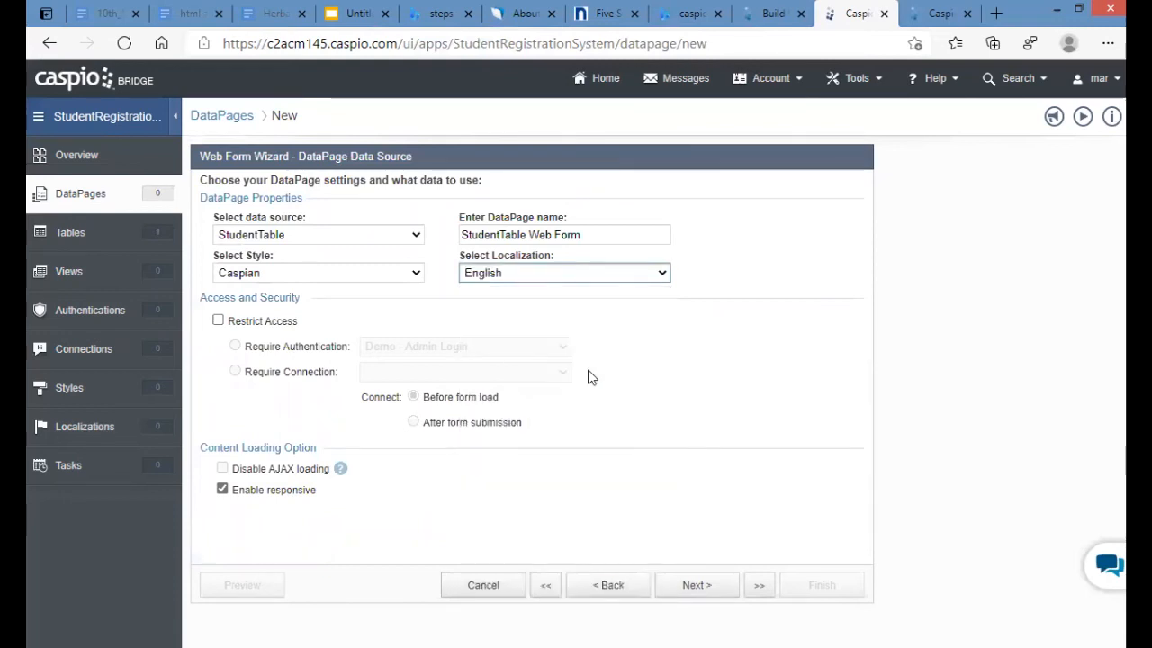
- Rename the DataPage StudentRegistrationForm and apply the Green style
left_click(618, 234)
left_click_drag(603, 227, 396, 237)
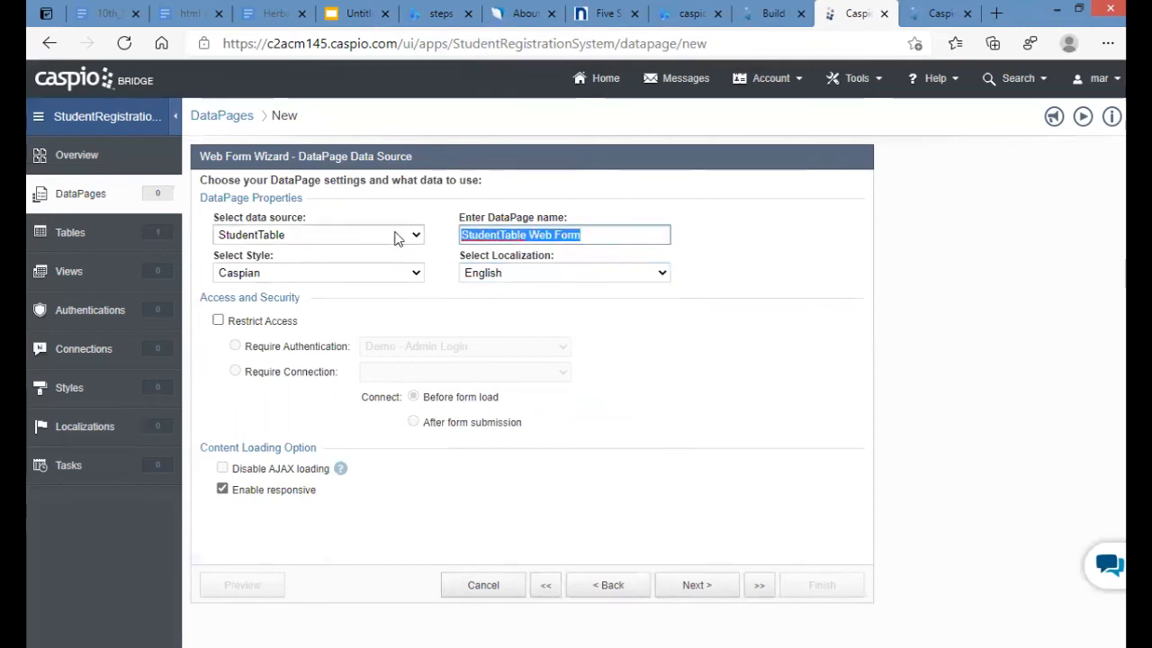
type("Stu")
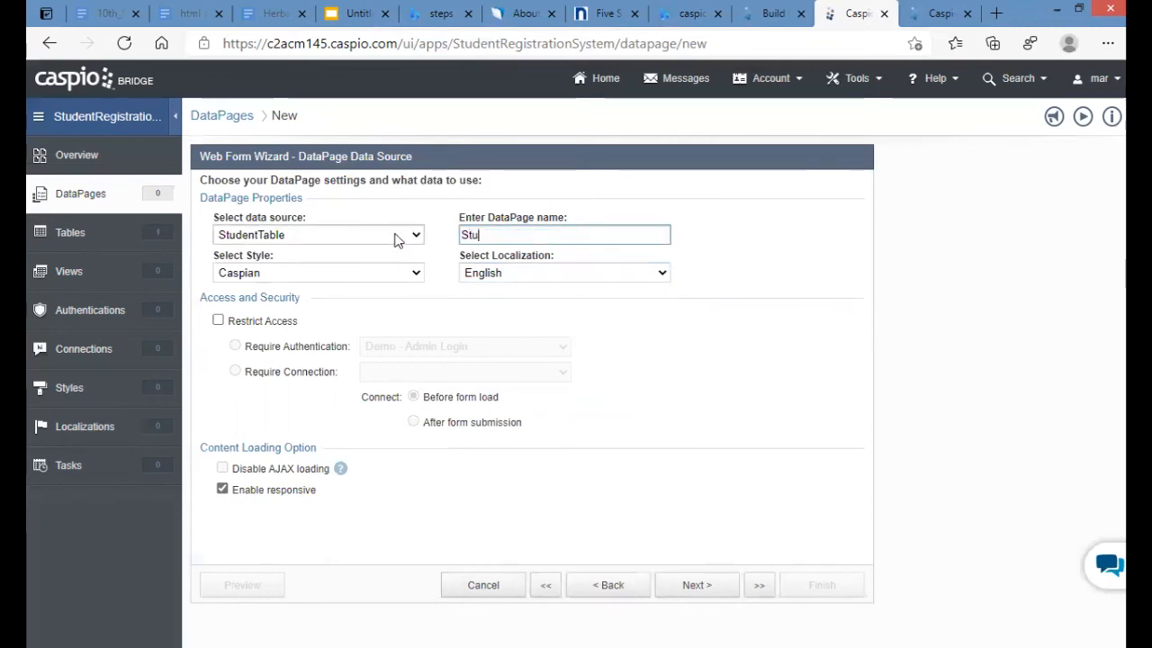
type("dentReg")
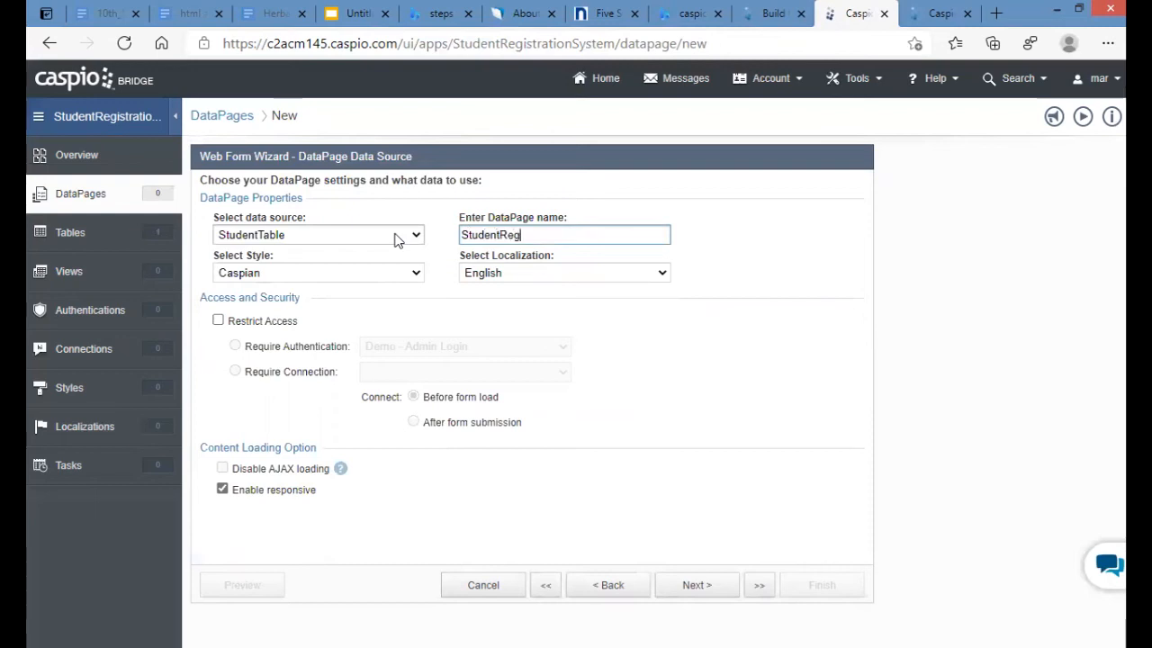
type("istrationForm")
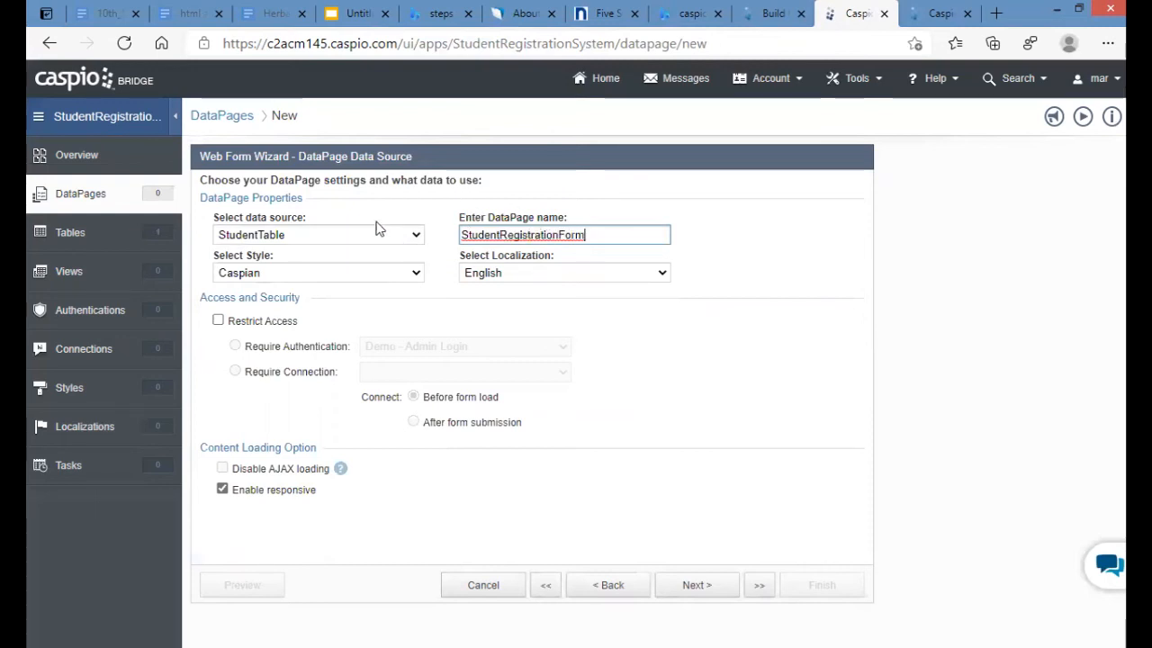
left_click(312, 274)
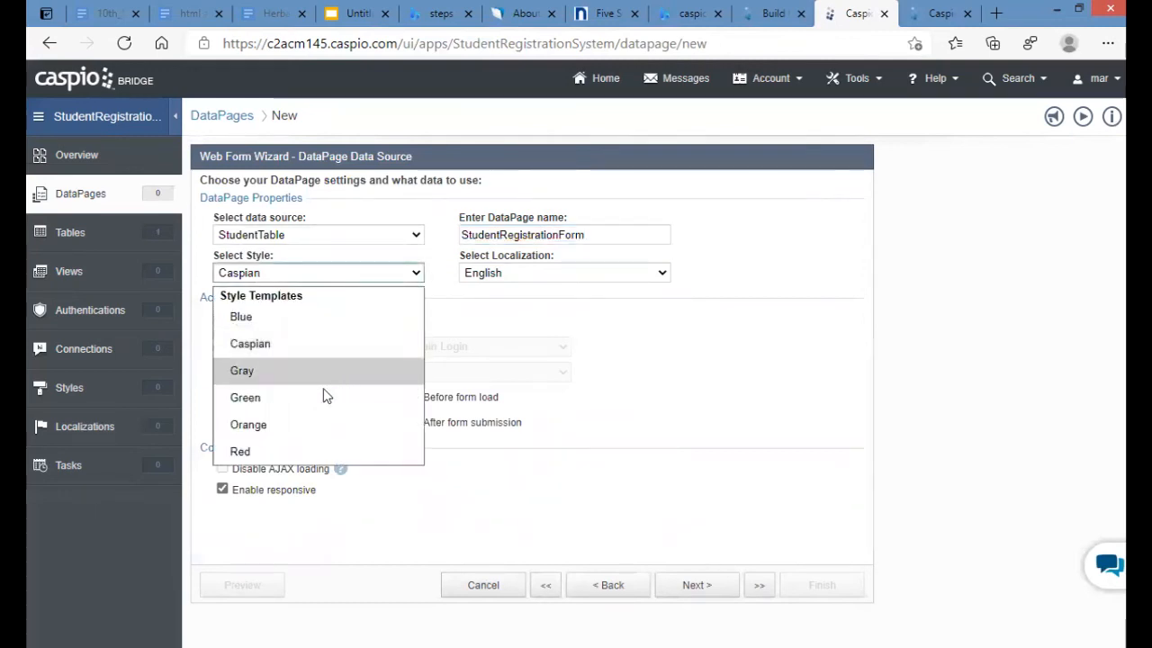
left_click(277, 399)
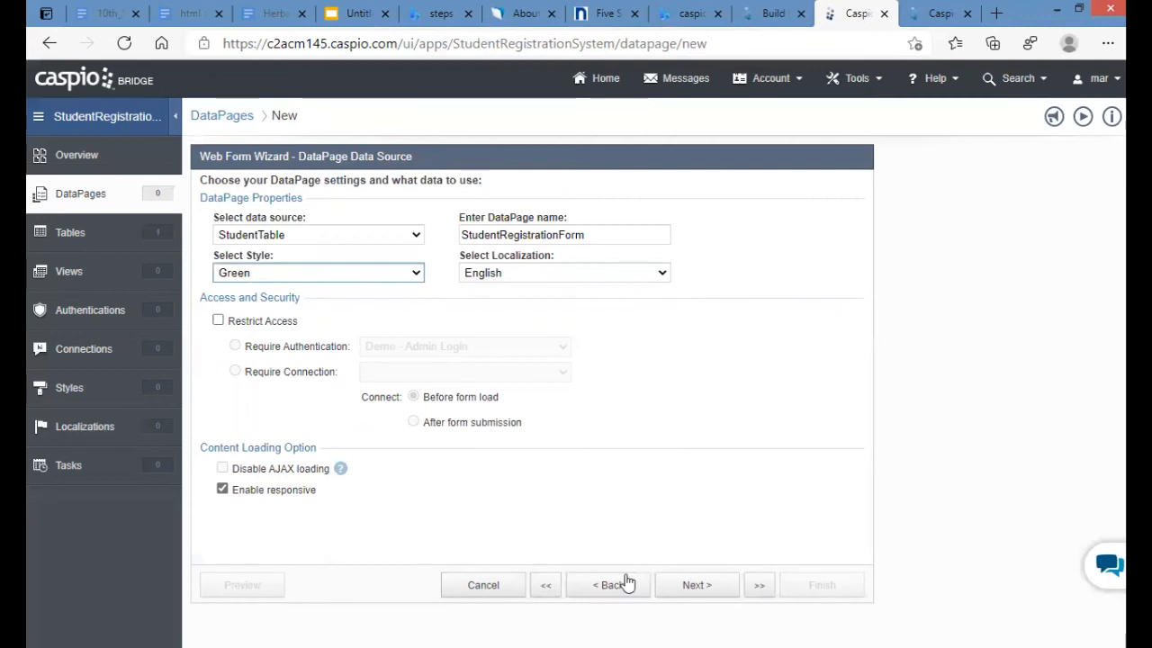
left_click(695, 586)
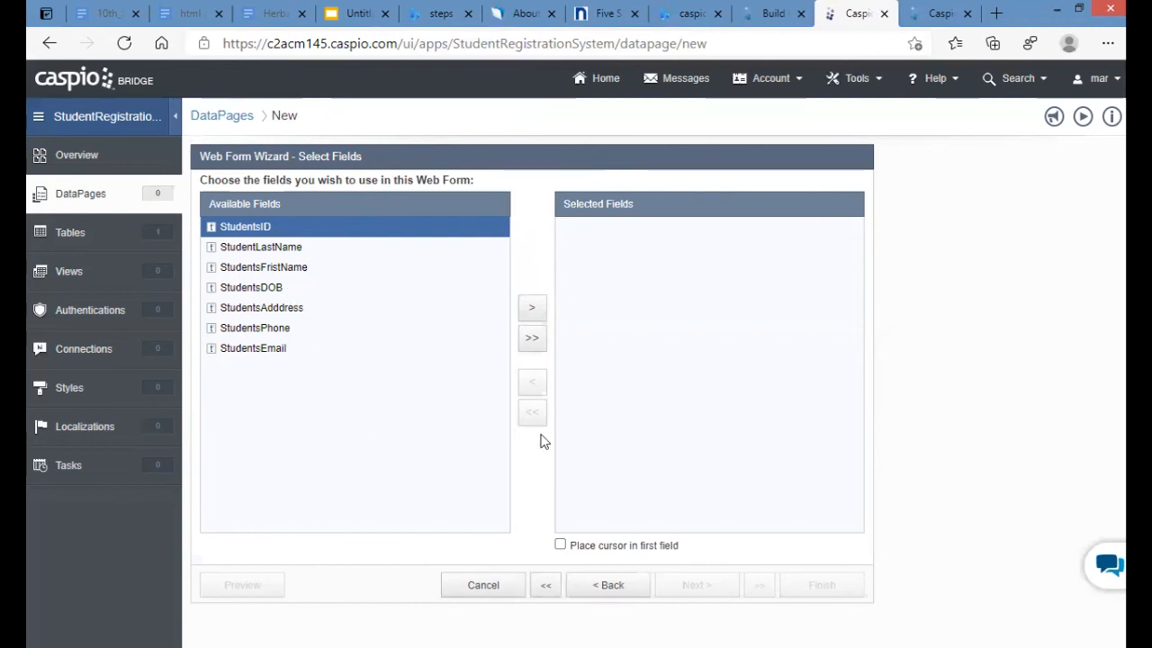
- Add all seven StudentTable fields, finish the DataPage, and preview StudentRegistrationForm
left_click(532, 339)
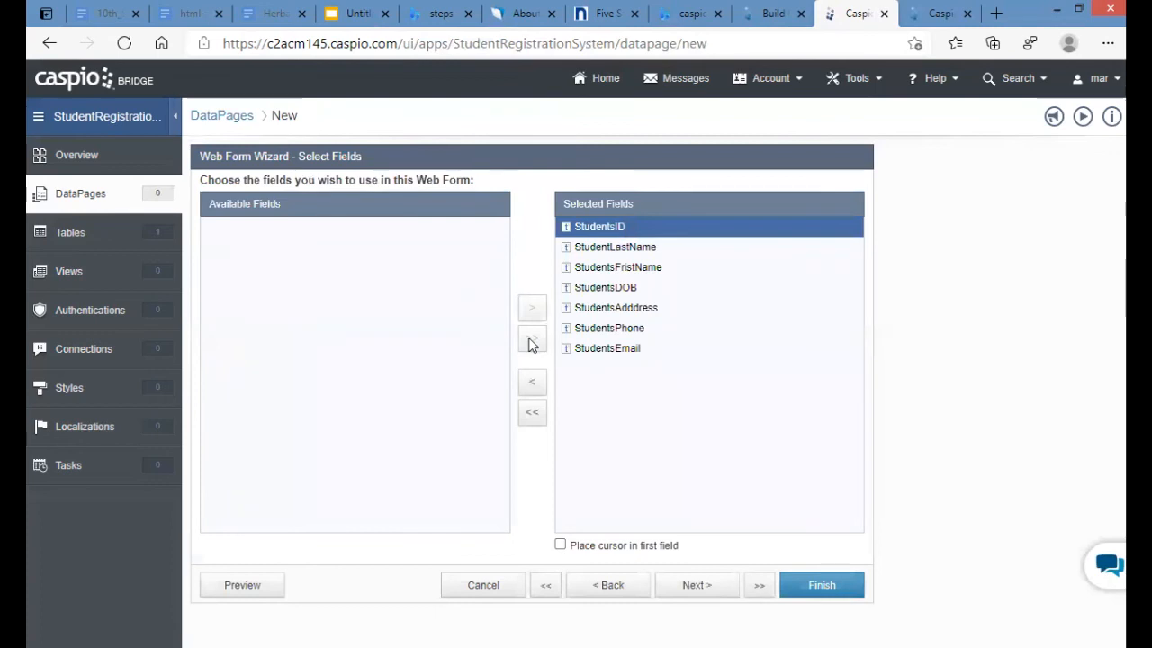
left_click(697, 590)
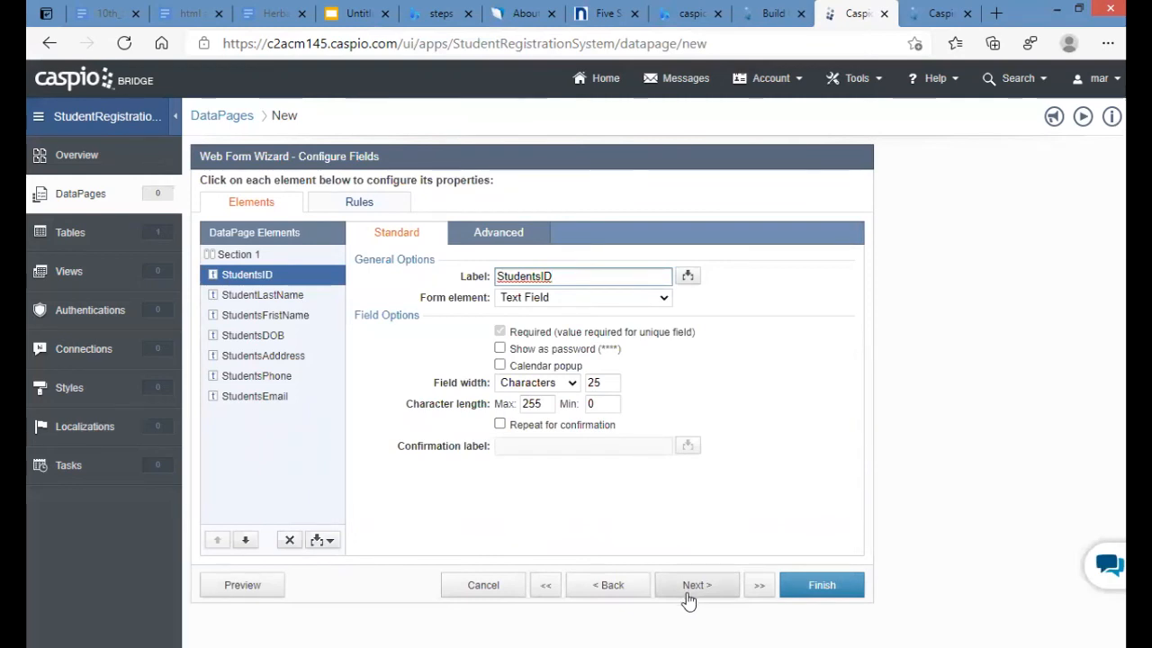
left_click(822, 587)
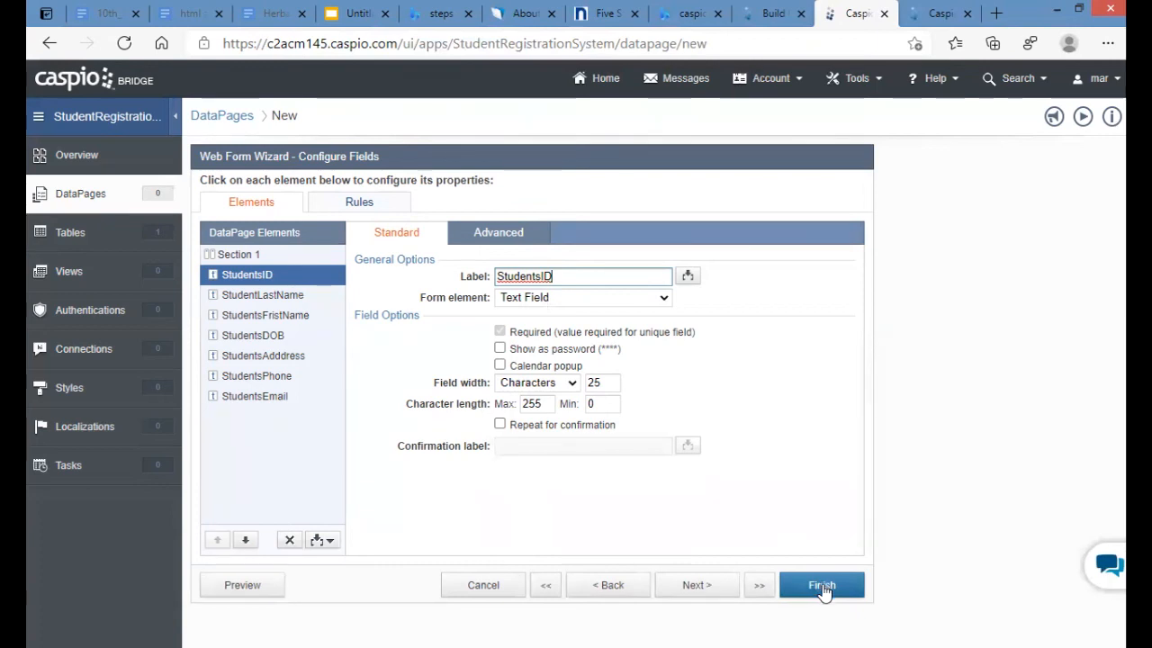
left_click(369, 201)
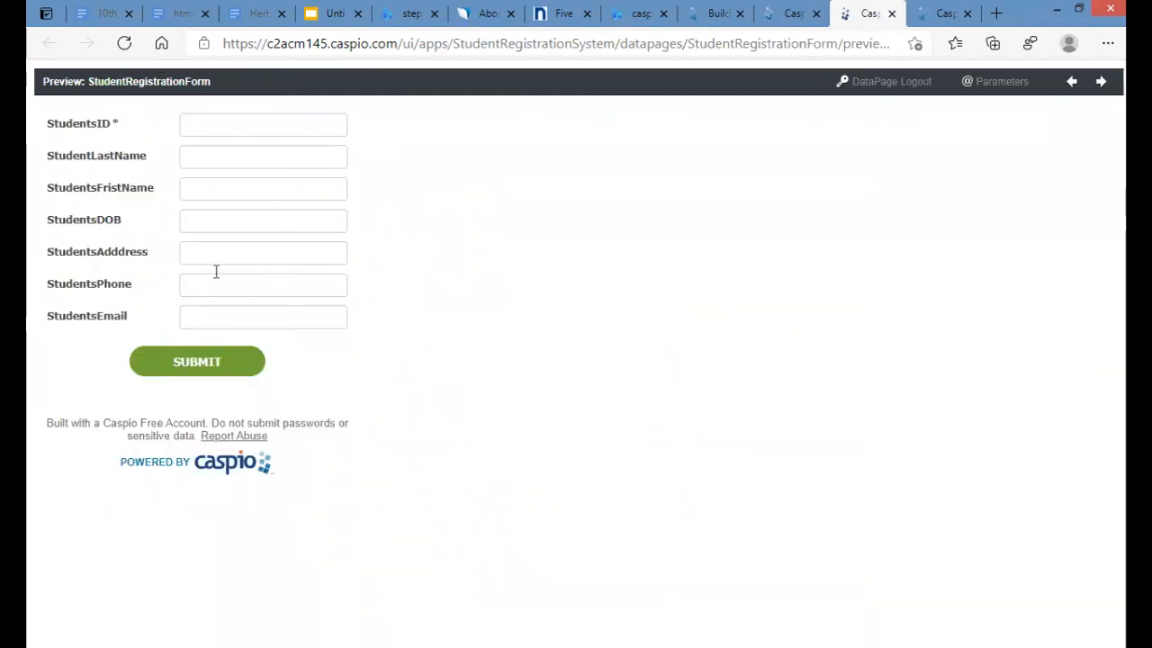
- Enter the new student's ID, last name, first name and a 13-Nov birth date in the preview form
left_click(247, 122)
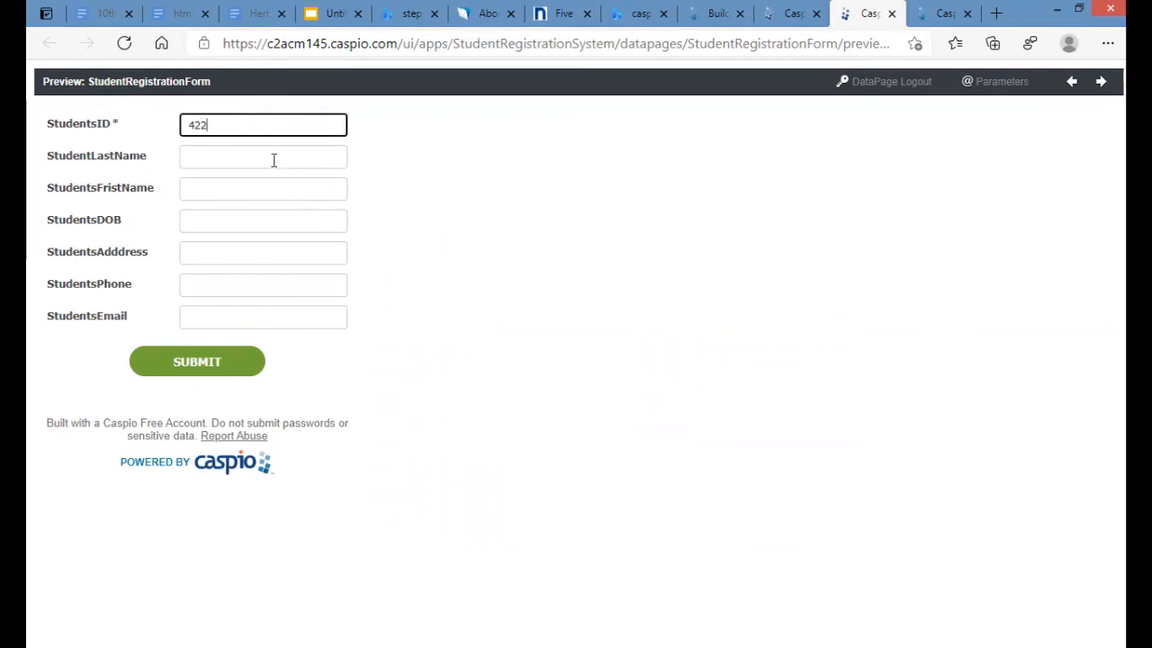
left_click(274, 156)
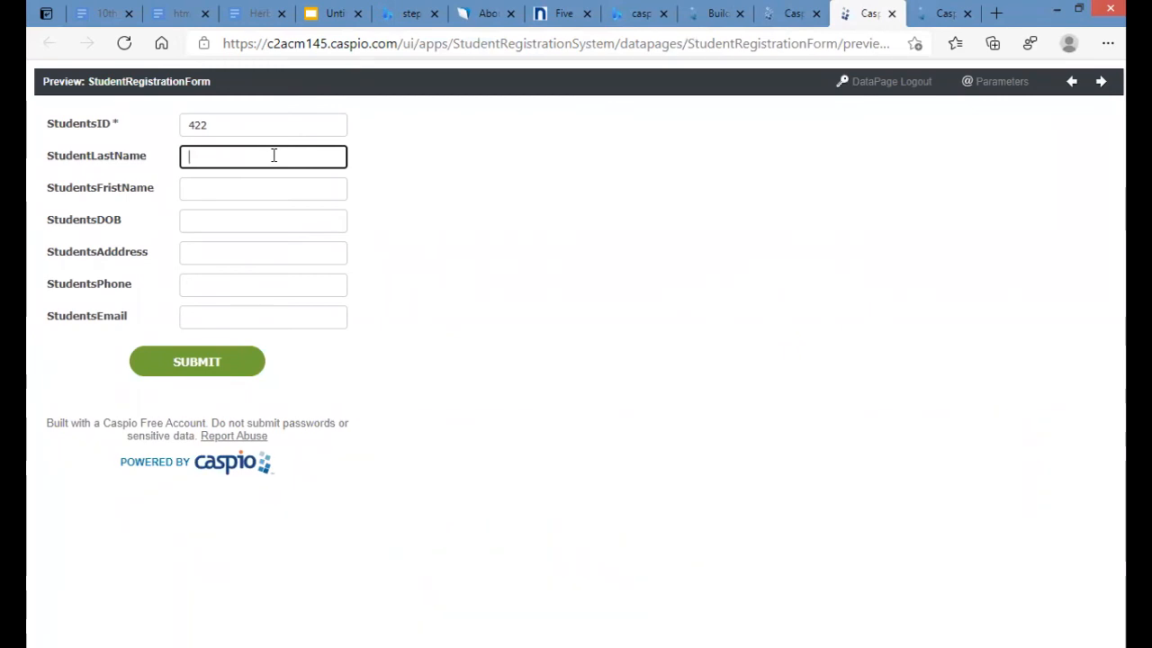
left_click(205, 195)
left_click(250, 220)
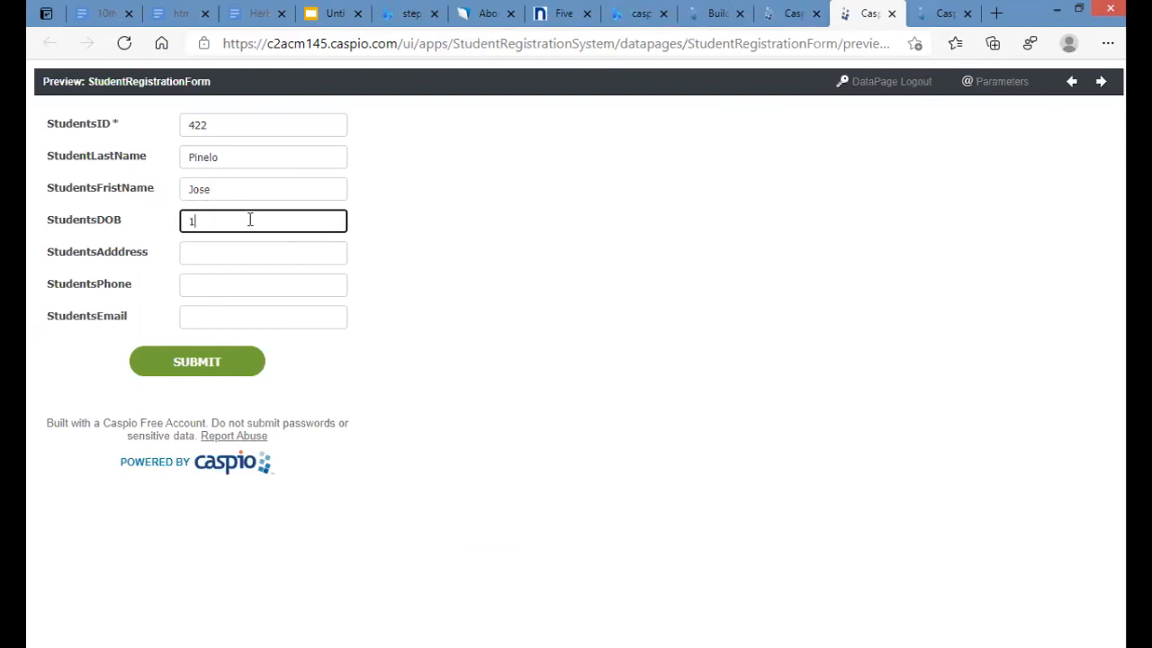
type("13-Nov 20054")
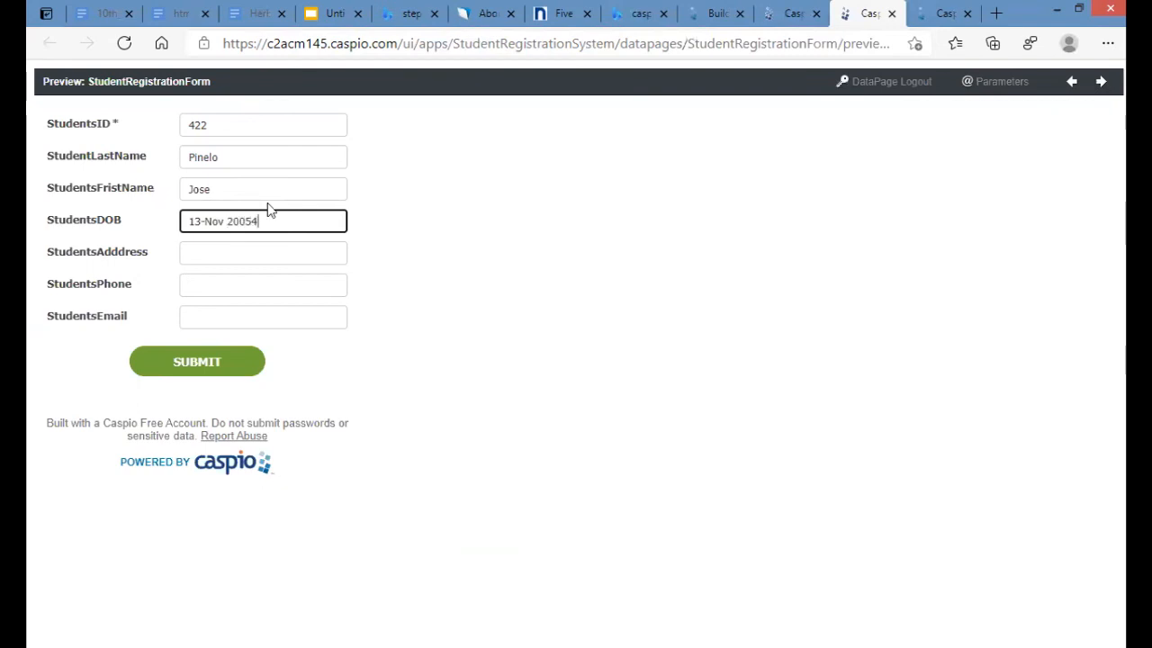
key("BackSpace")
- Fill in the student's address, phone number and email, then submit the record
left_click(218, 251)
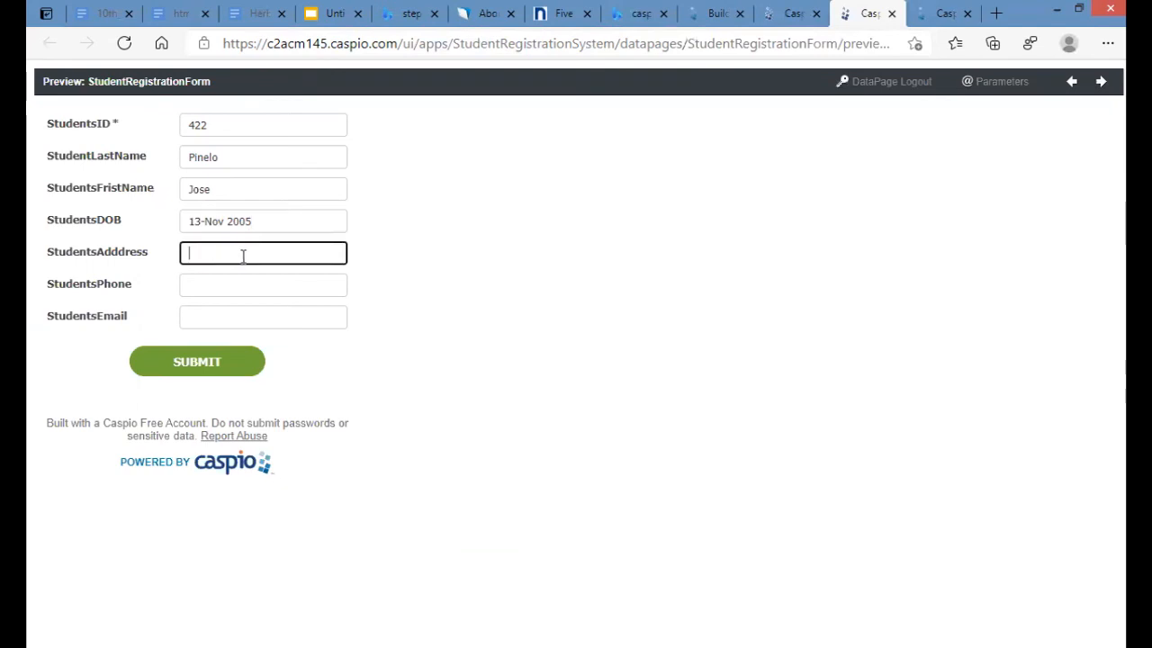
type("Punta Gorda")
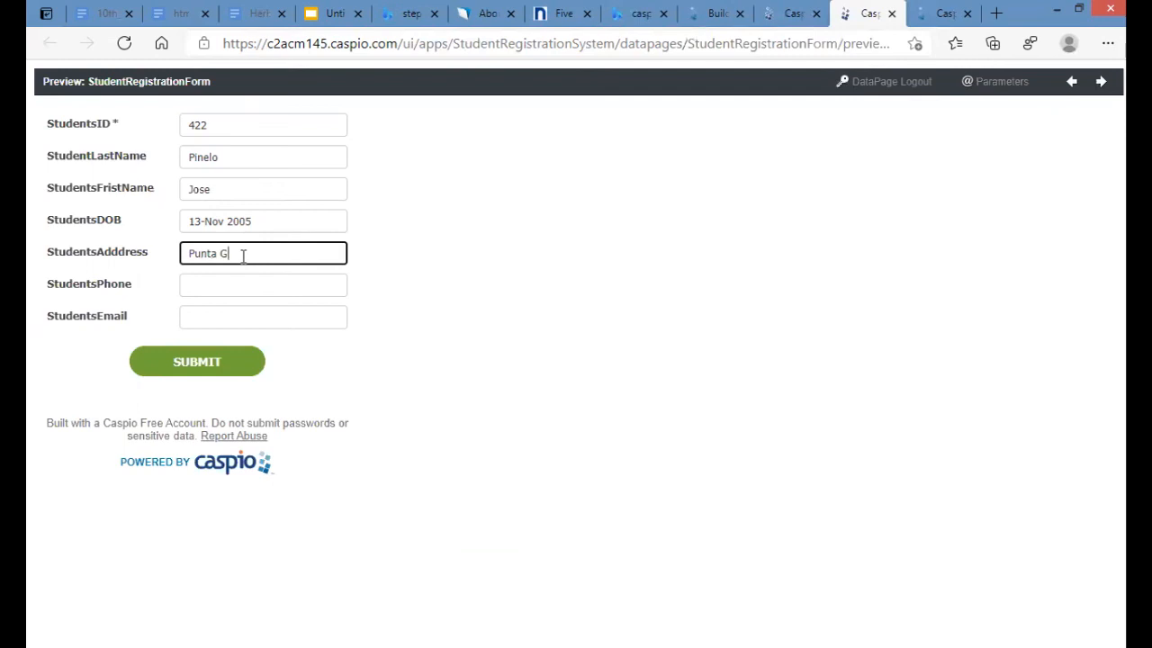
left_click(292, 286)
type("522")
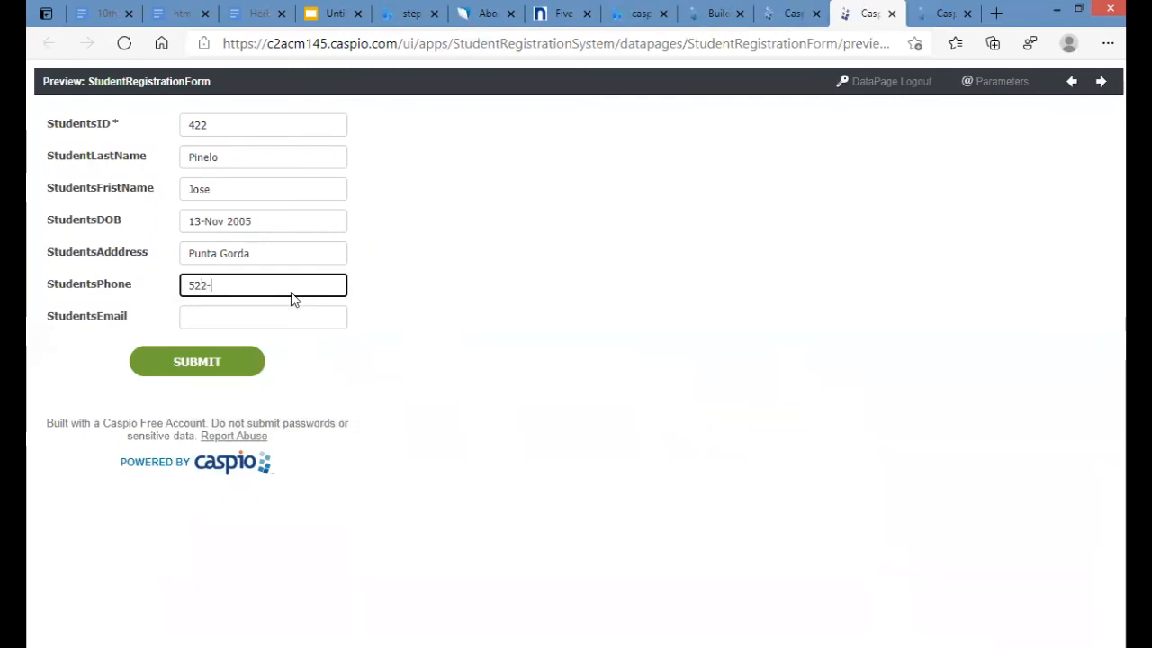
type("-4007")
left_click(237, 316)
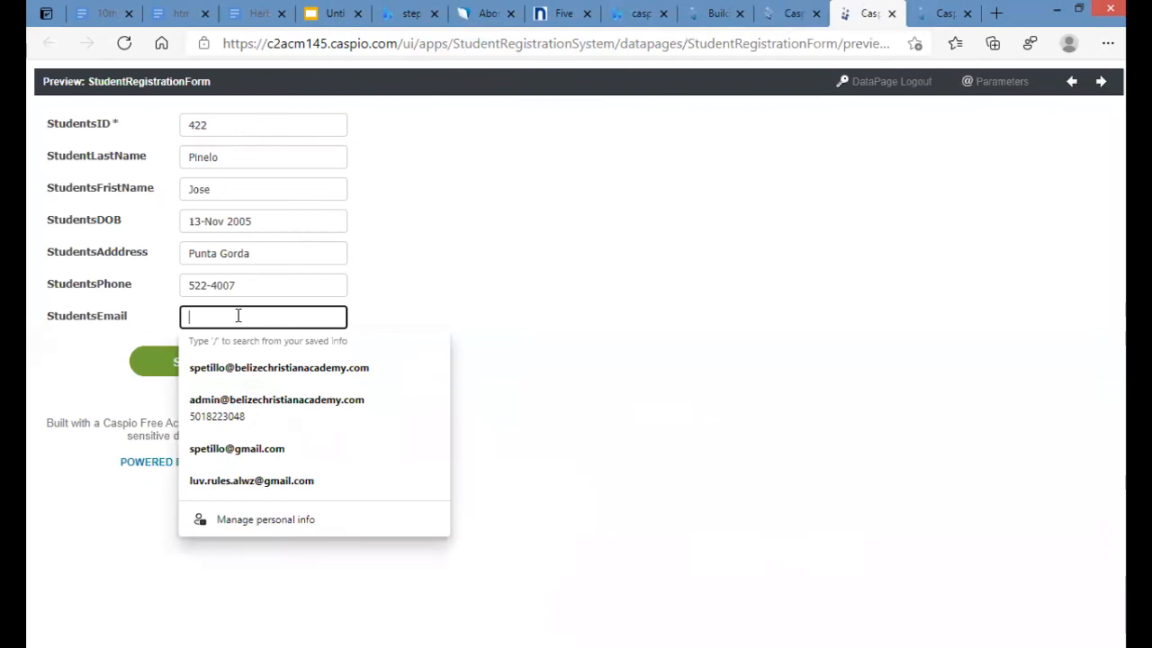
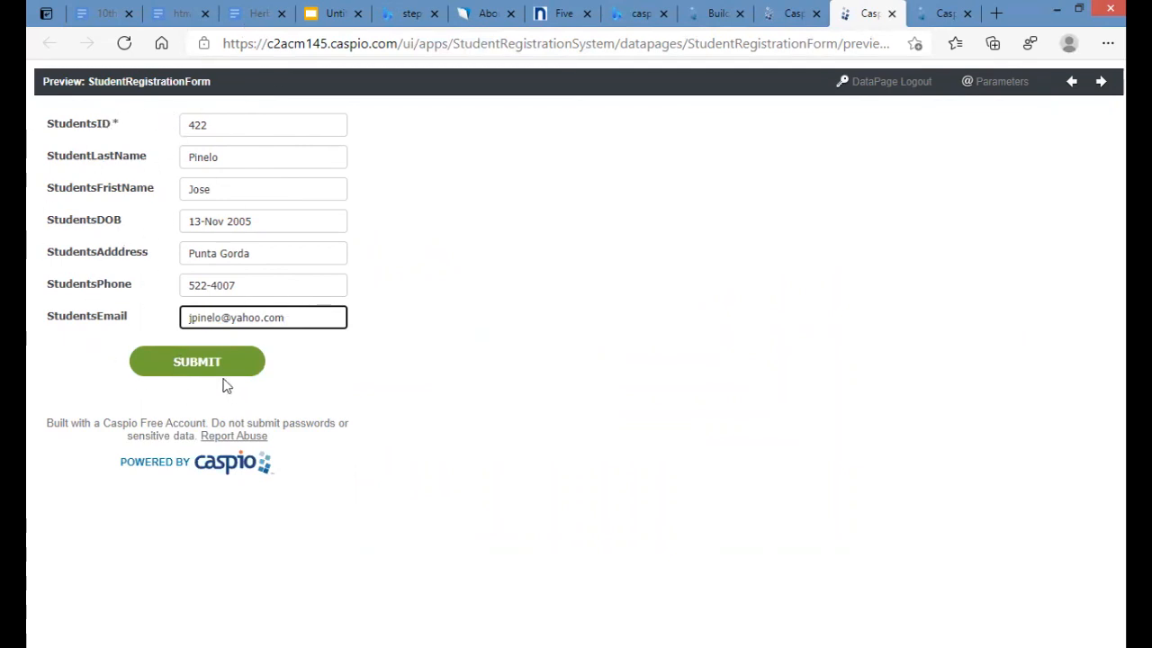
left_click(199, 365)
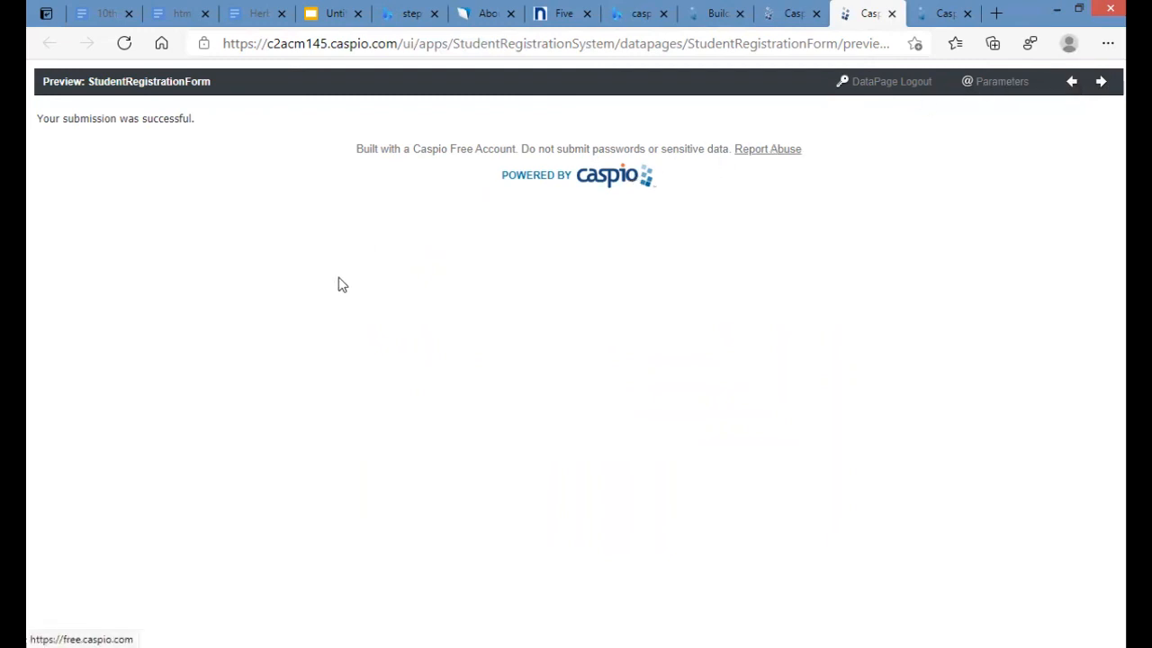
- Glance at the Caspio free account site and the submitted preview, then return to the DataPages list
left_click(610, 177)
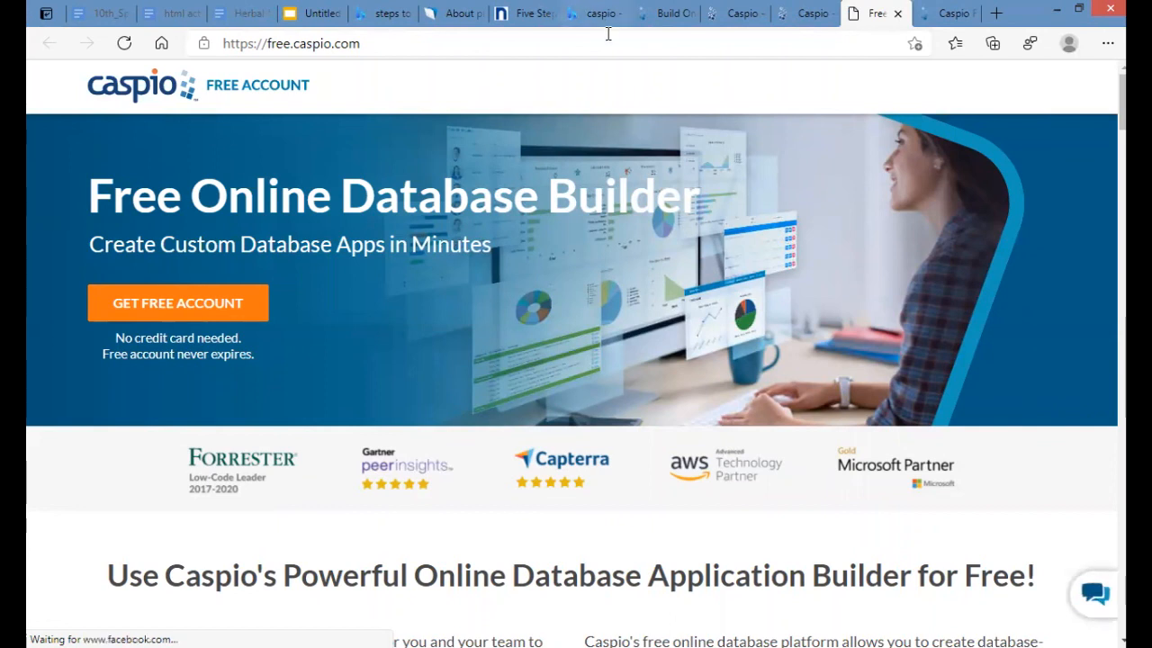
left_click(789, 18)
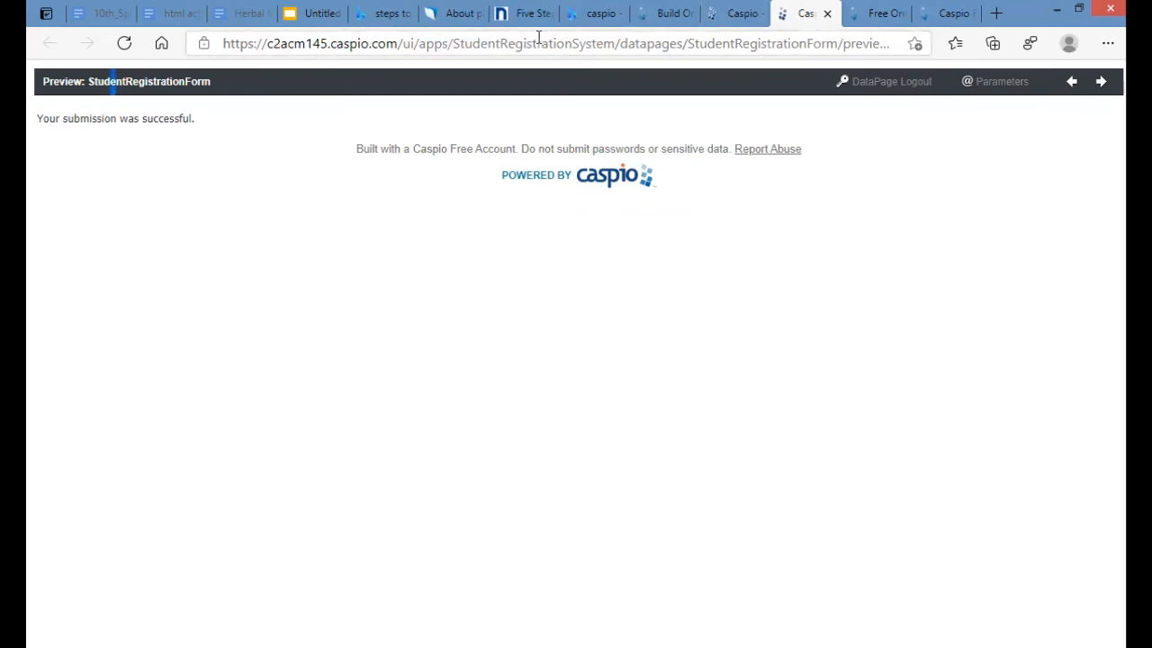
left_click(609, 47)
left_click(869, 85)
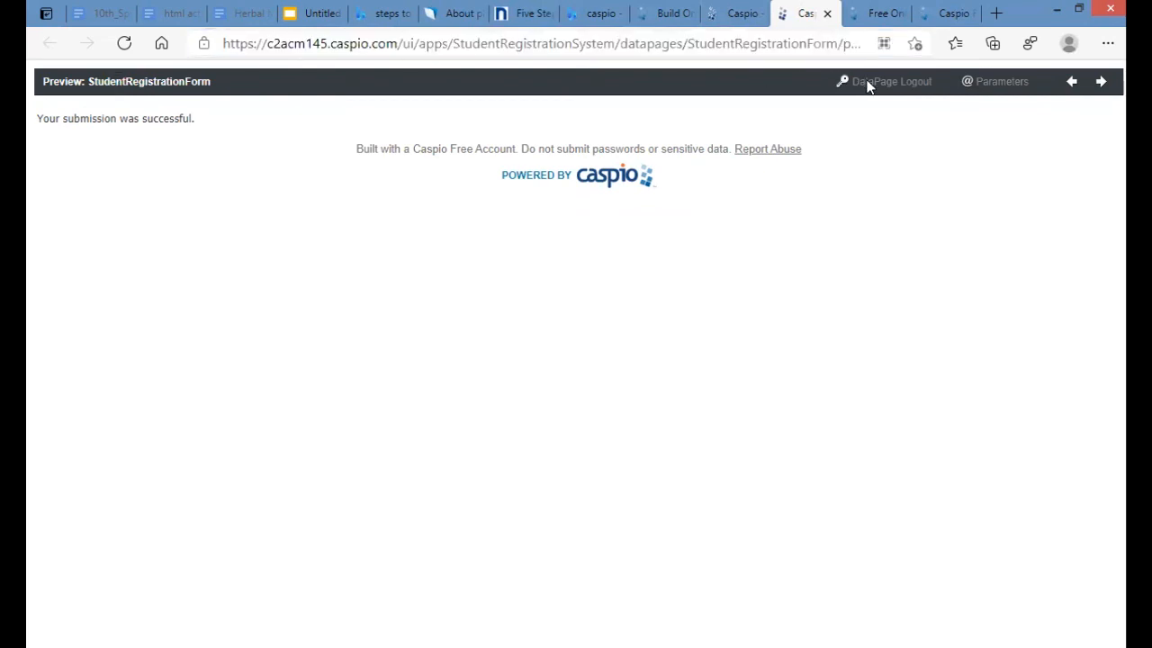
left_click(735, 13)
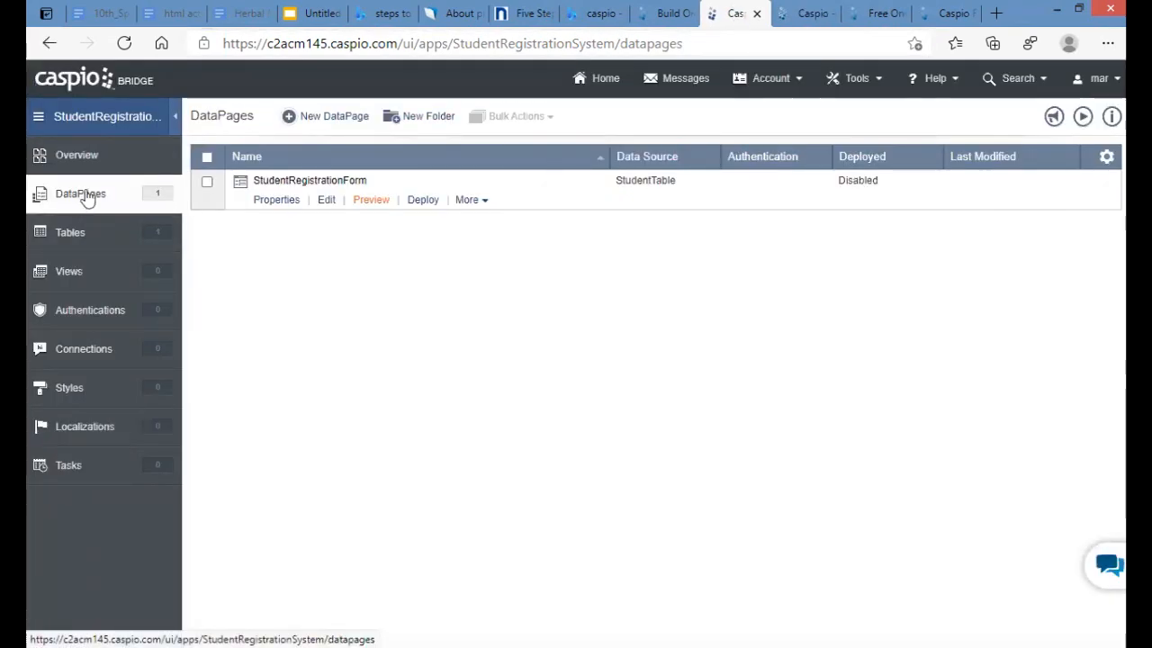
- Go to Tables and open StudentTable's records to check for the new second row
left_click(91, 245)
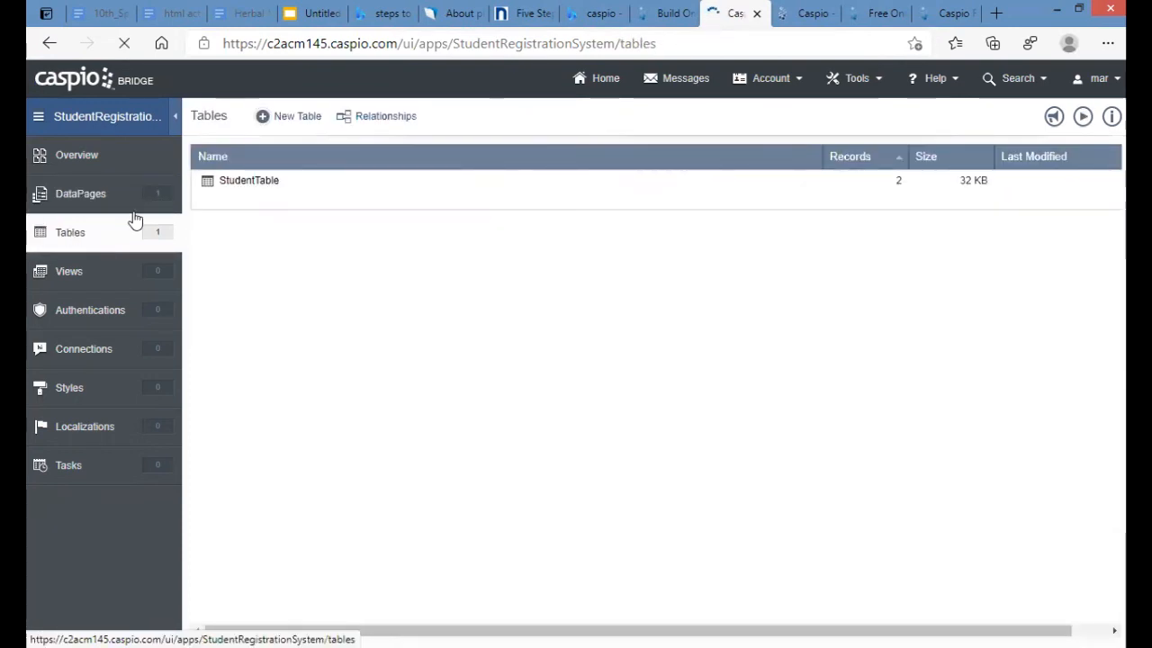
left_click(293, 207)
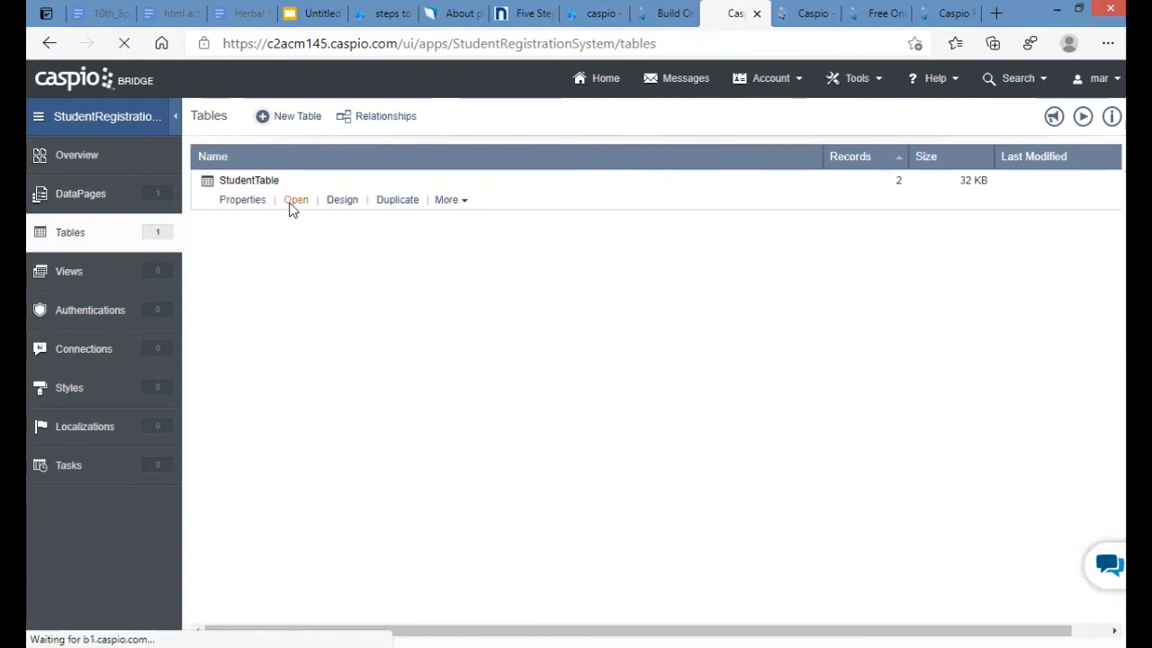